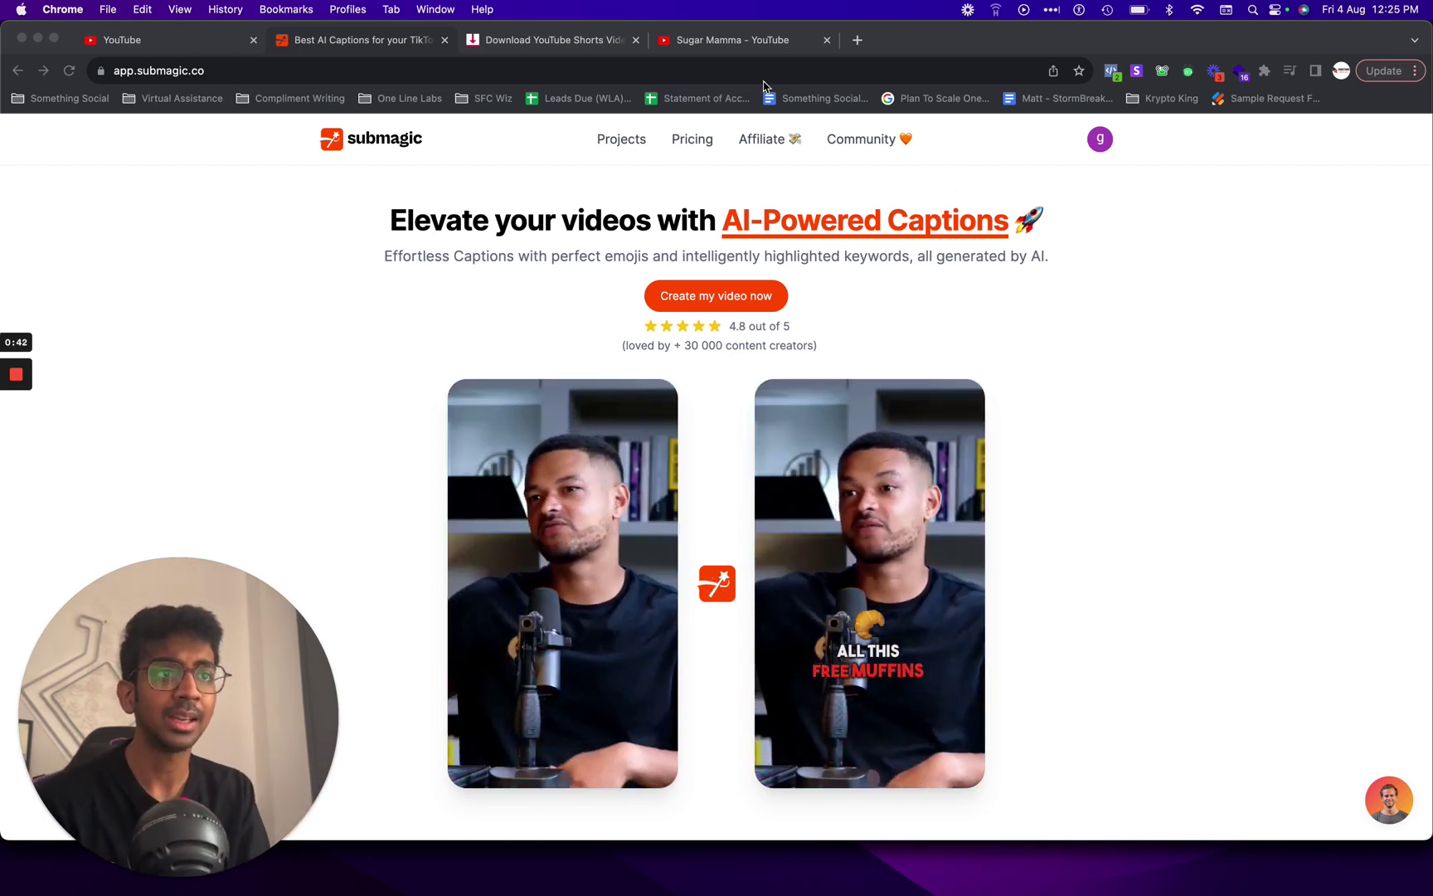
Review Submagic's pricing page comparing Basic at $20/month and Pro at $50/month.
click(489, 141)
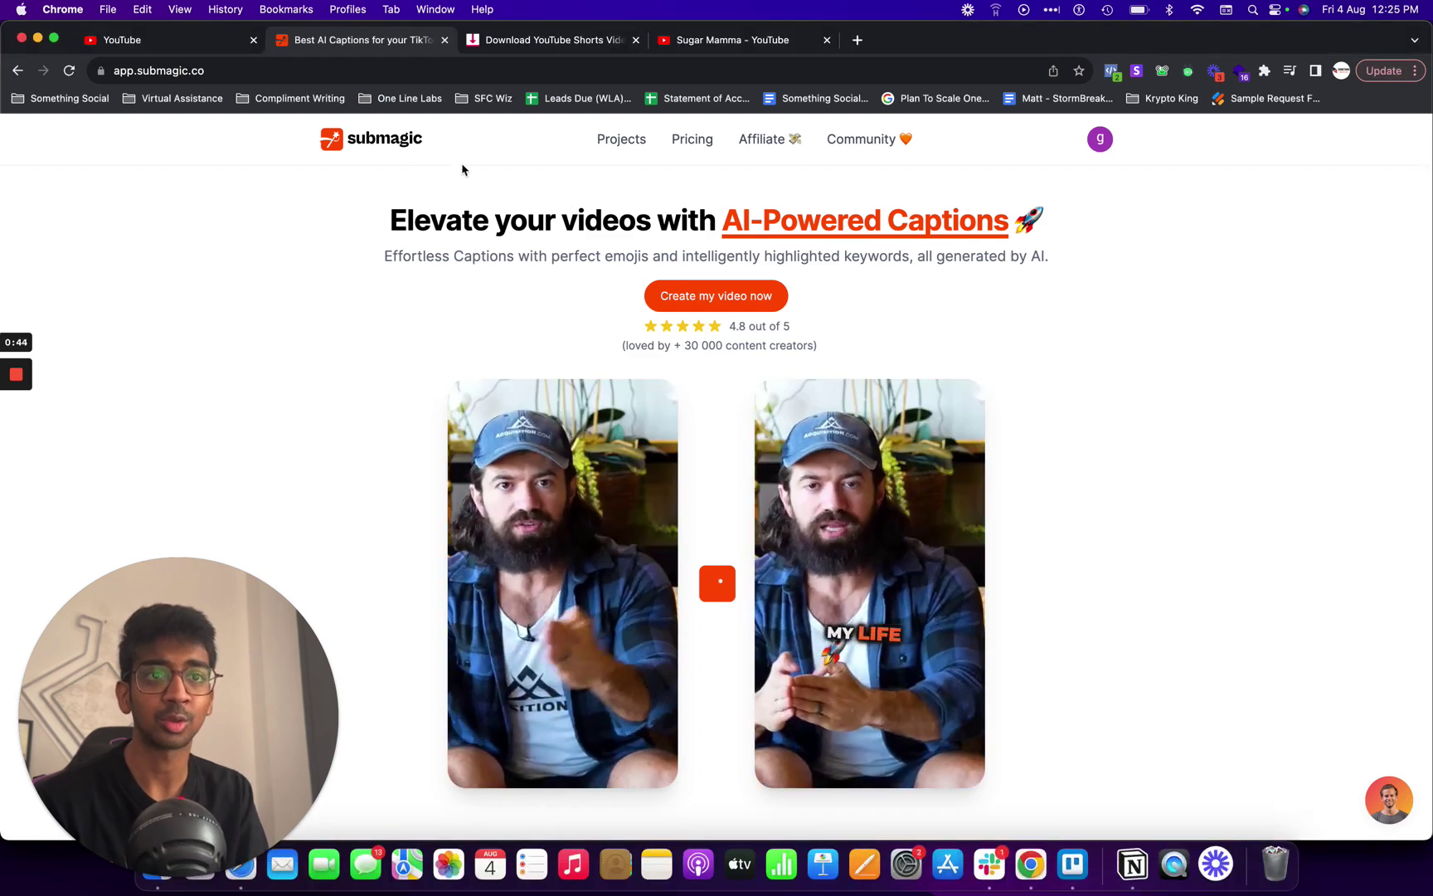
click(709, 143)
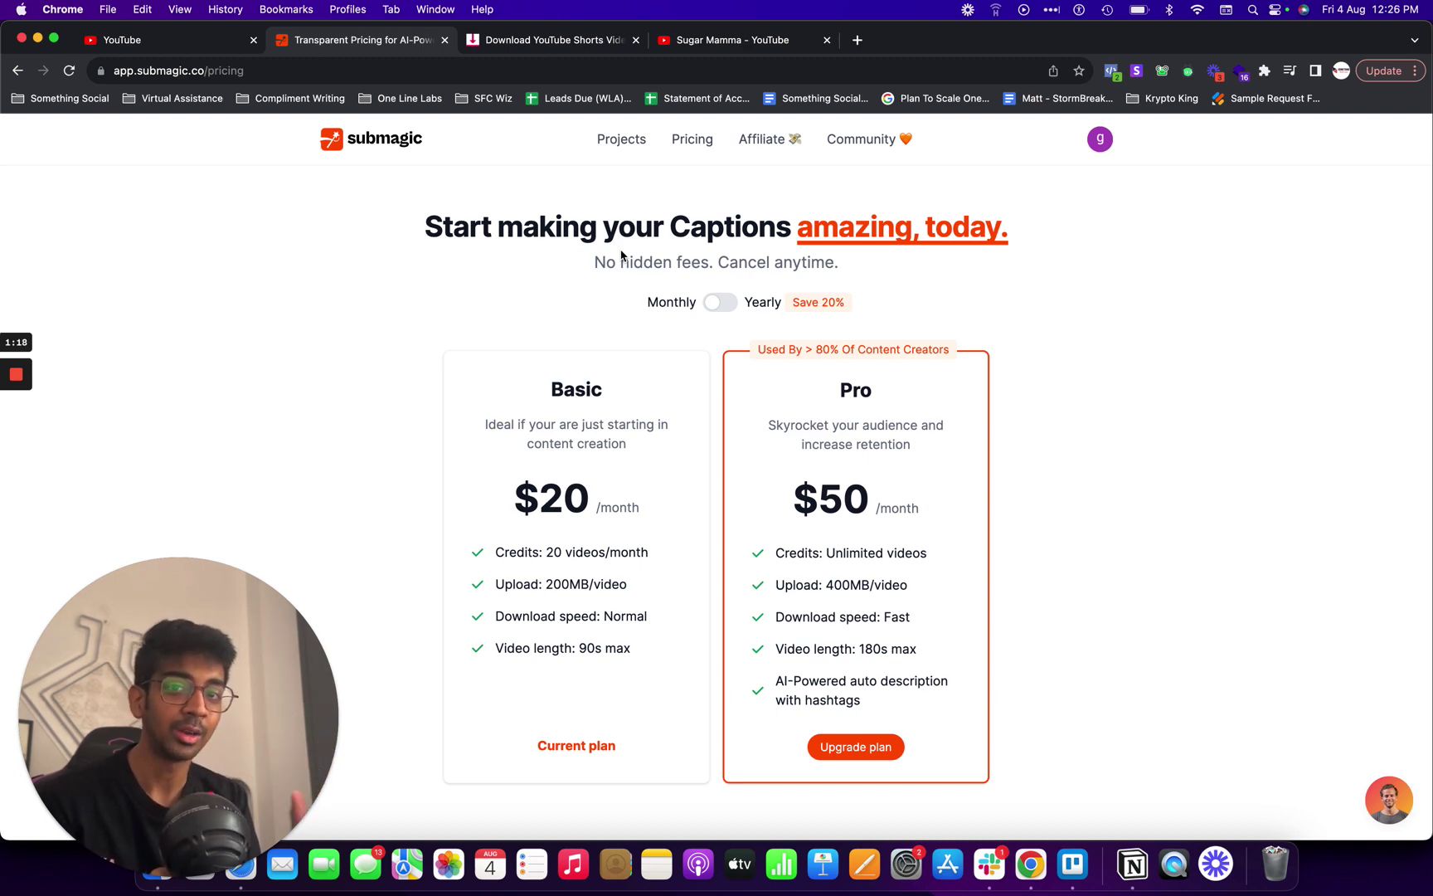
click(768, 40)
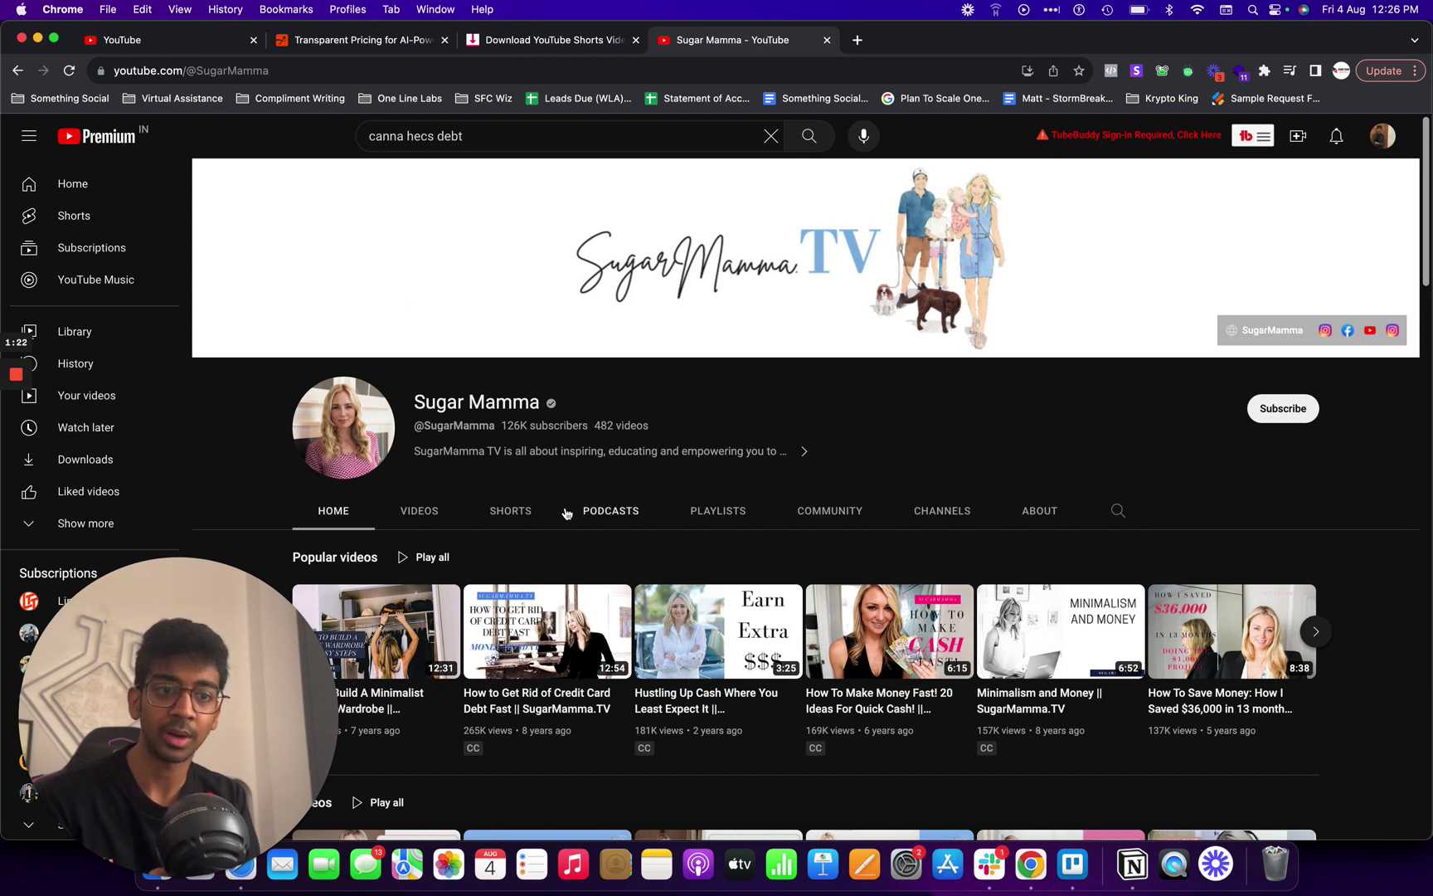
Open the channel's HECS debt Short from its Shorts list, pause it, and select its URL.
click(495, 518)
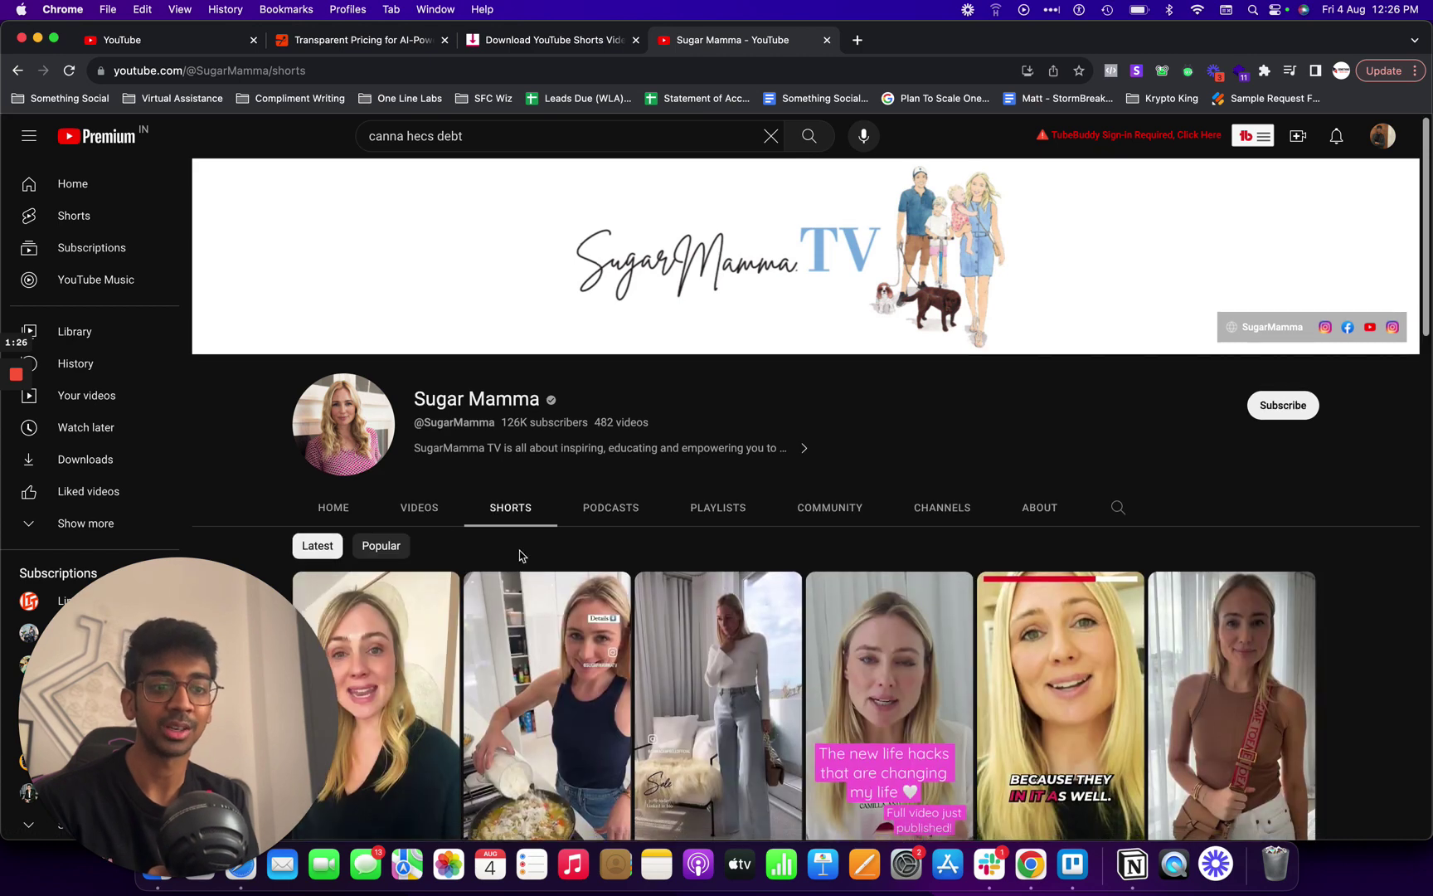
scroll(521, 555, down, 4)
scroll(521, 556, down, 2)
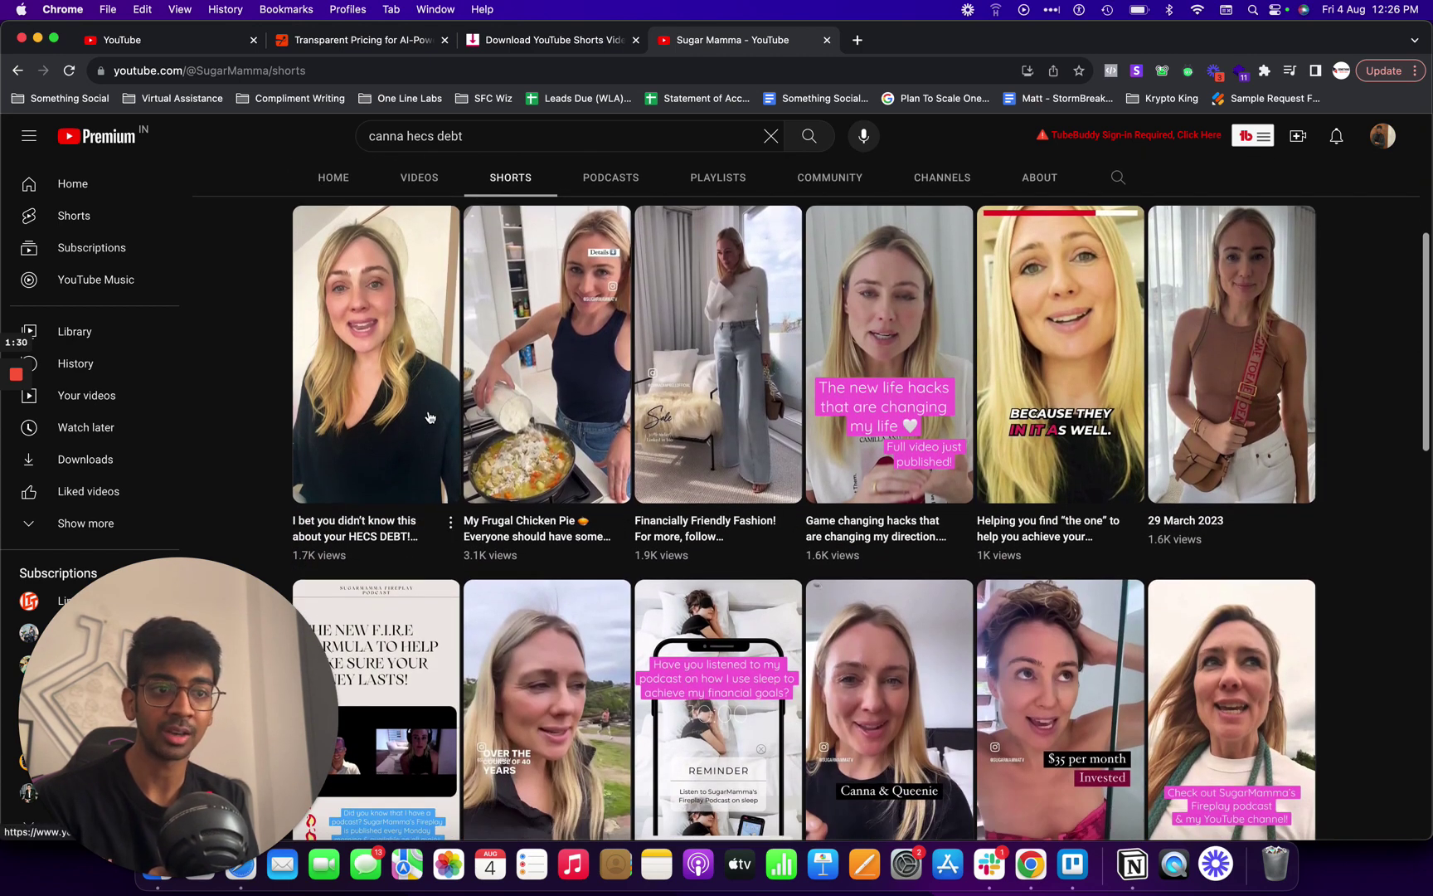
click(352, 433)
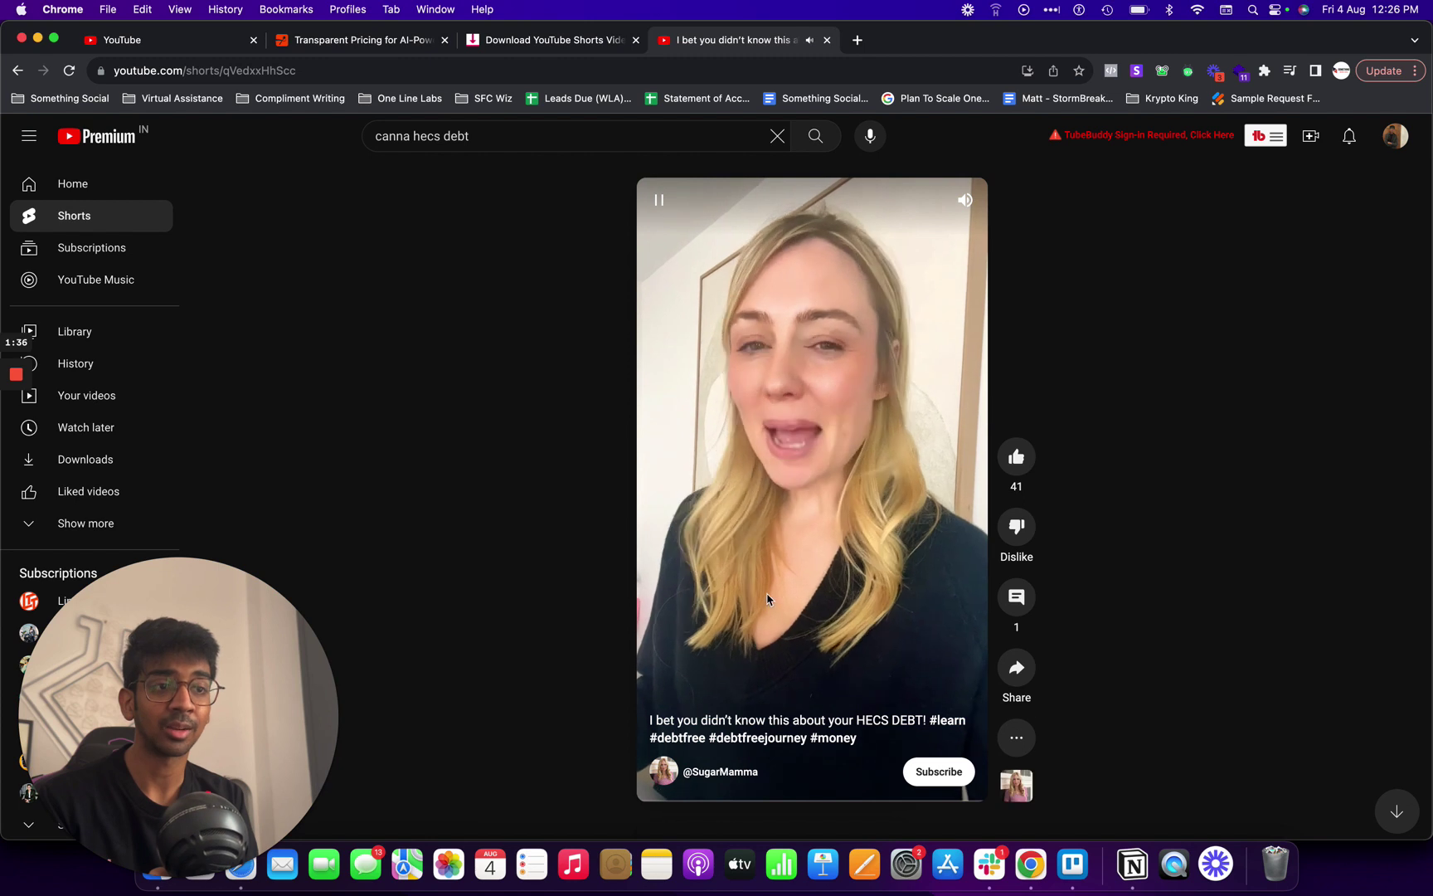
click(886, 496)
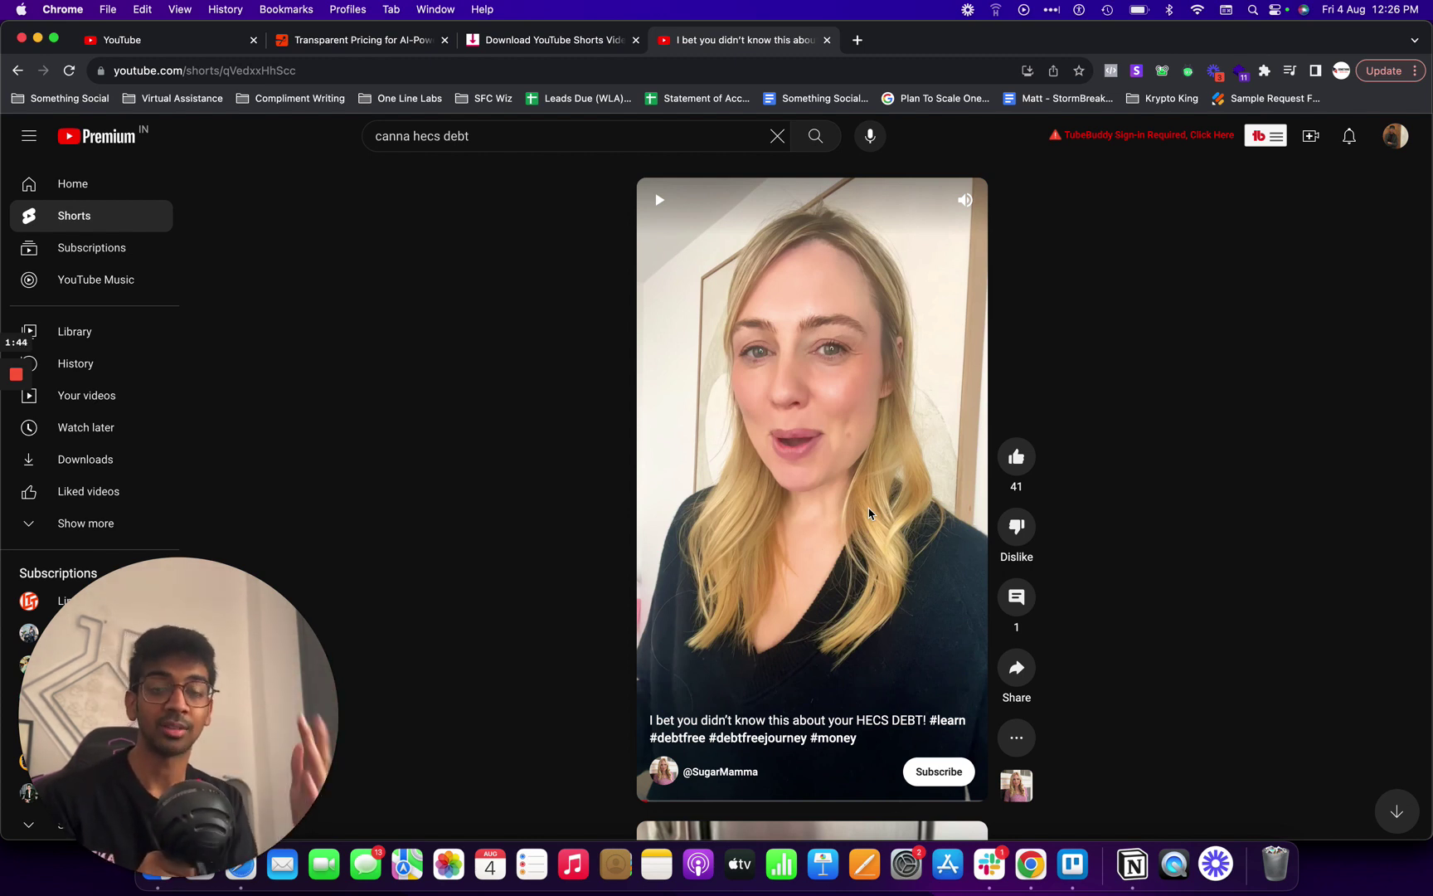
click(583, 79)
click(558, 40)
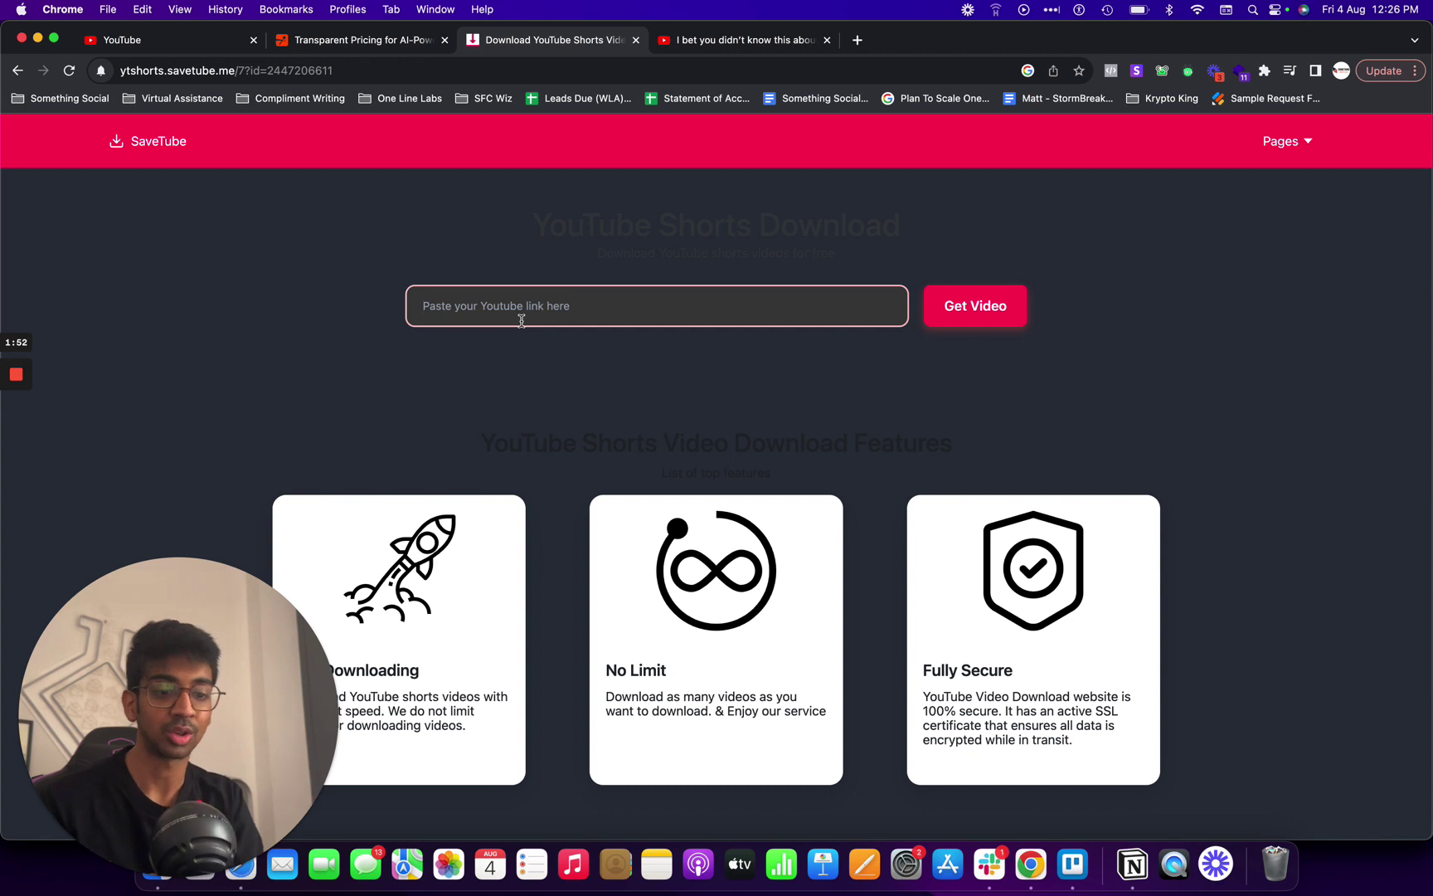
Paste the Short's link into SaveTube and download it as a 9.8 MB MP4.
text(https://www.youtube.com/shorts/qVetxd-thSol)
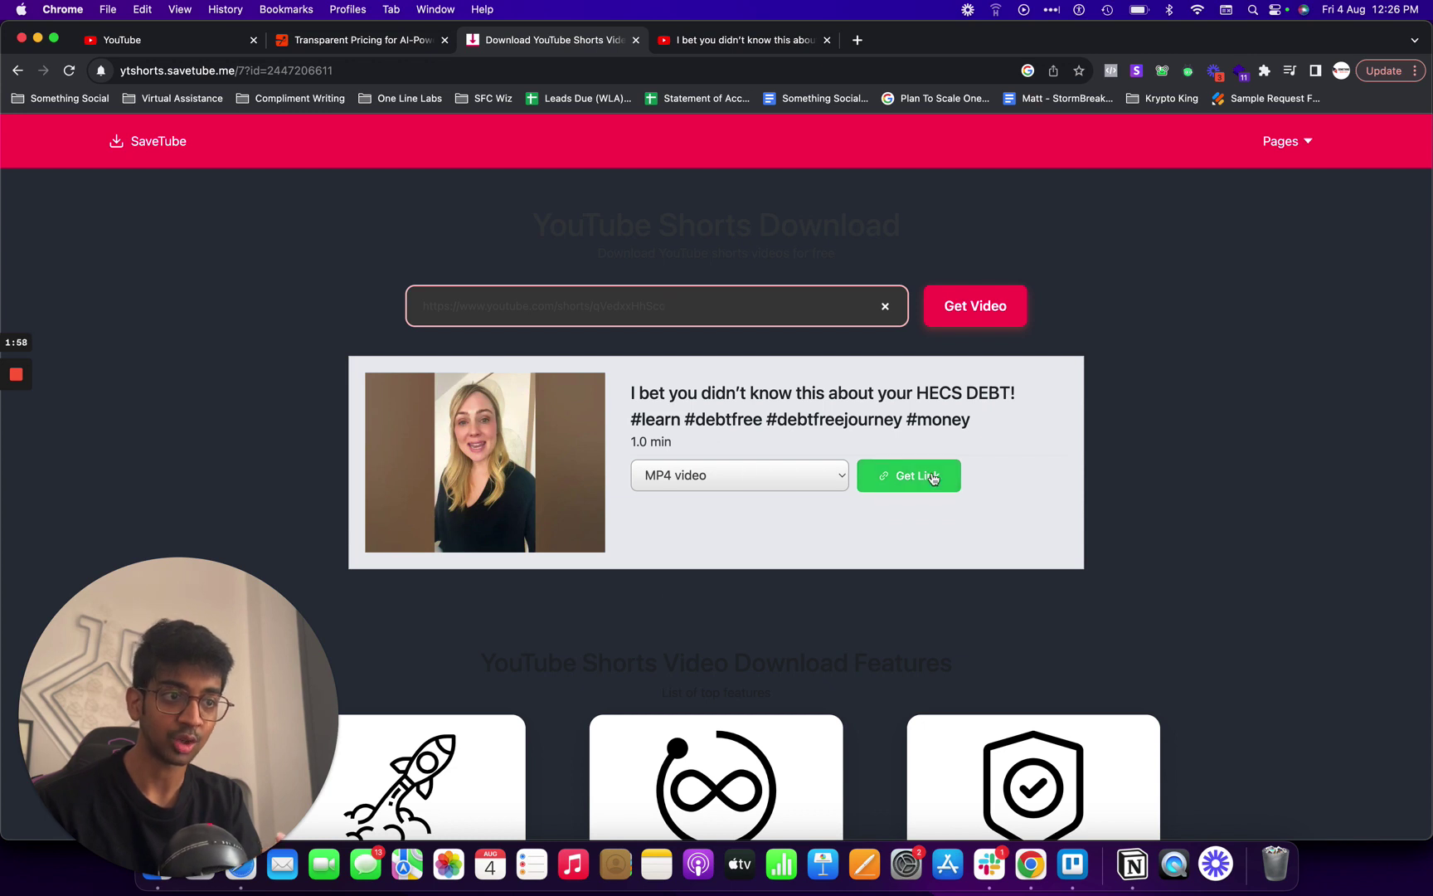
click(879, 481)
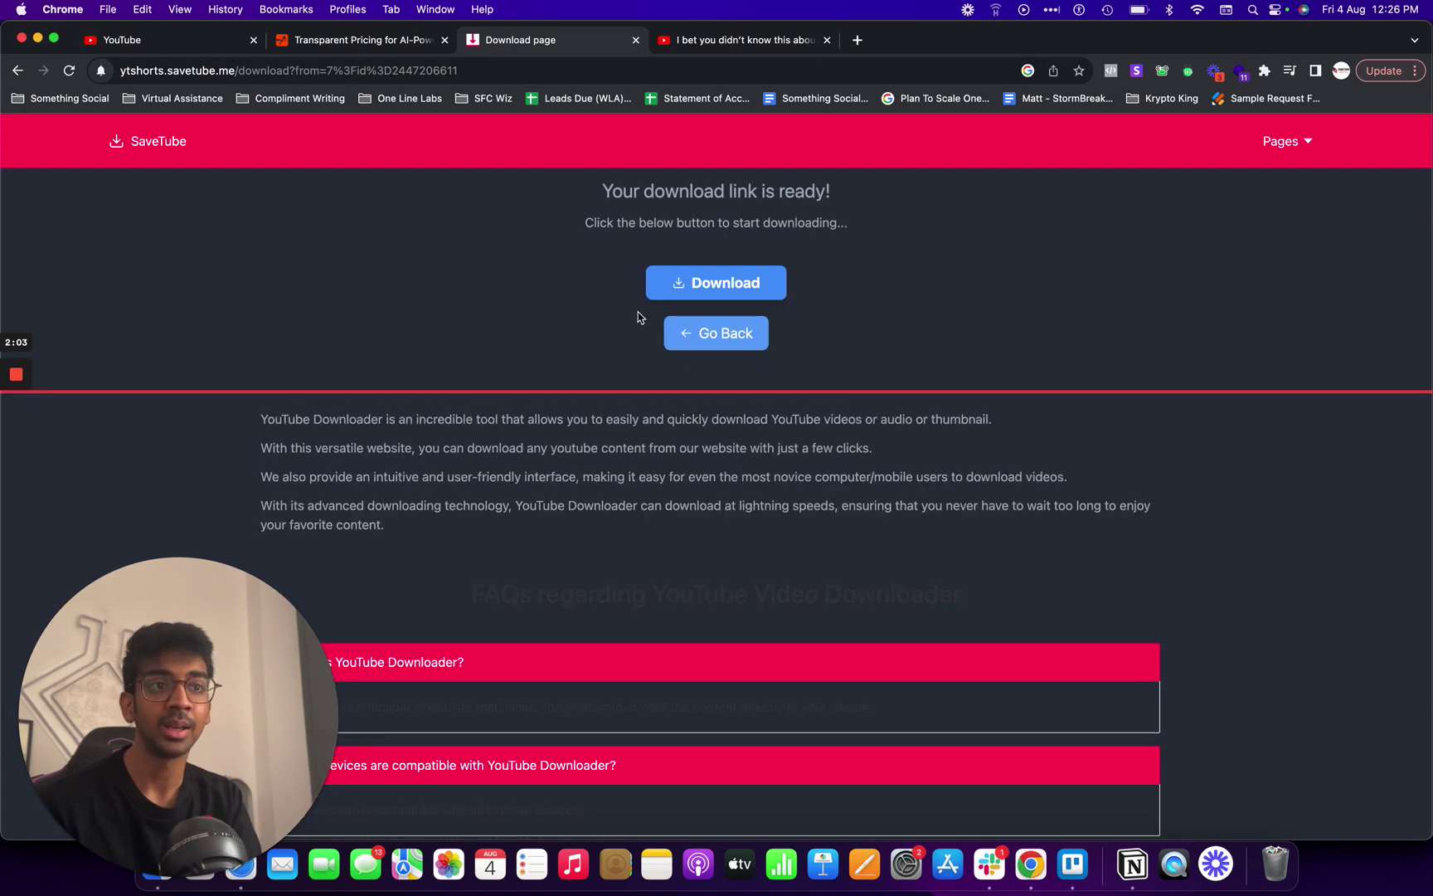
click(681, 287)
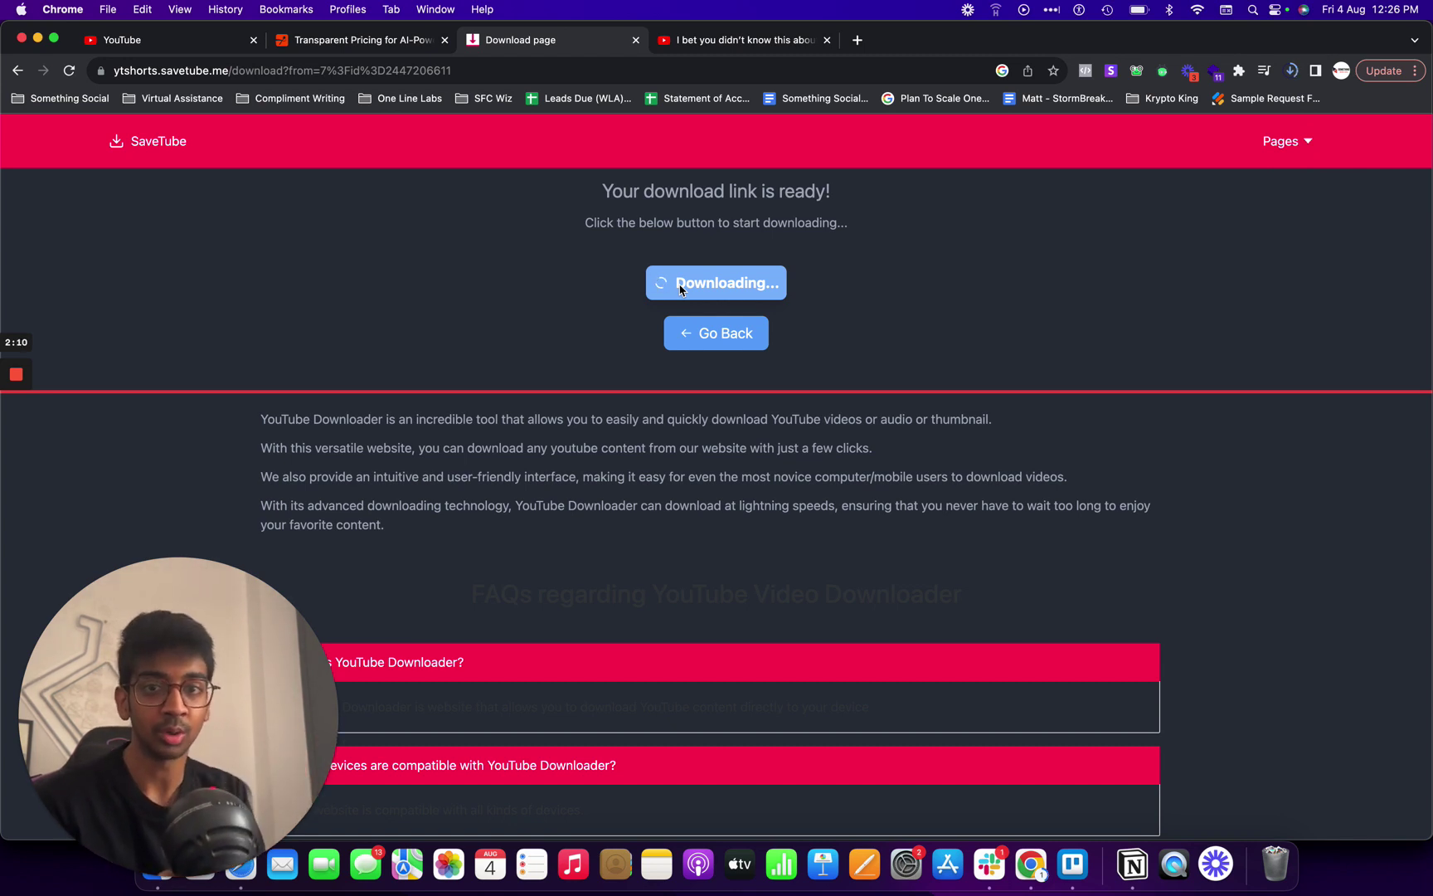
click(393, 48)
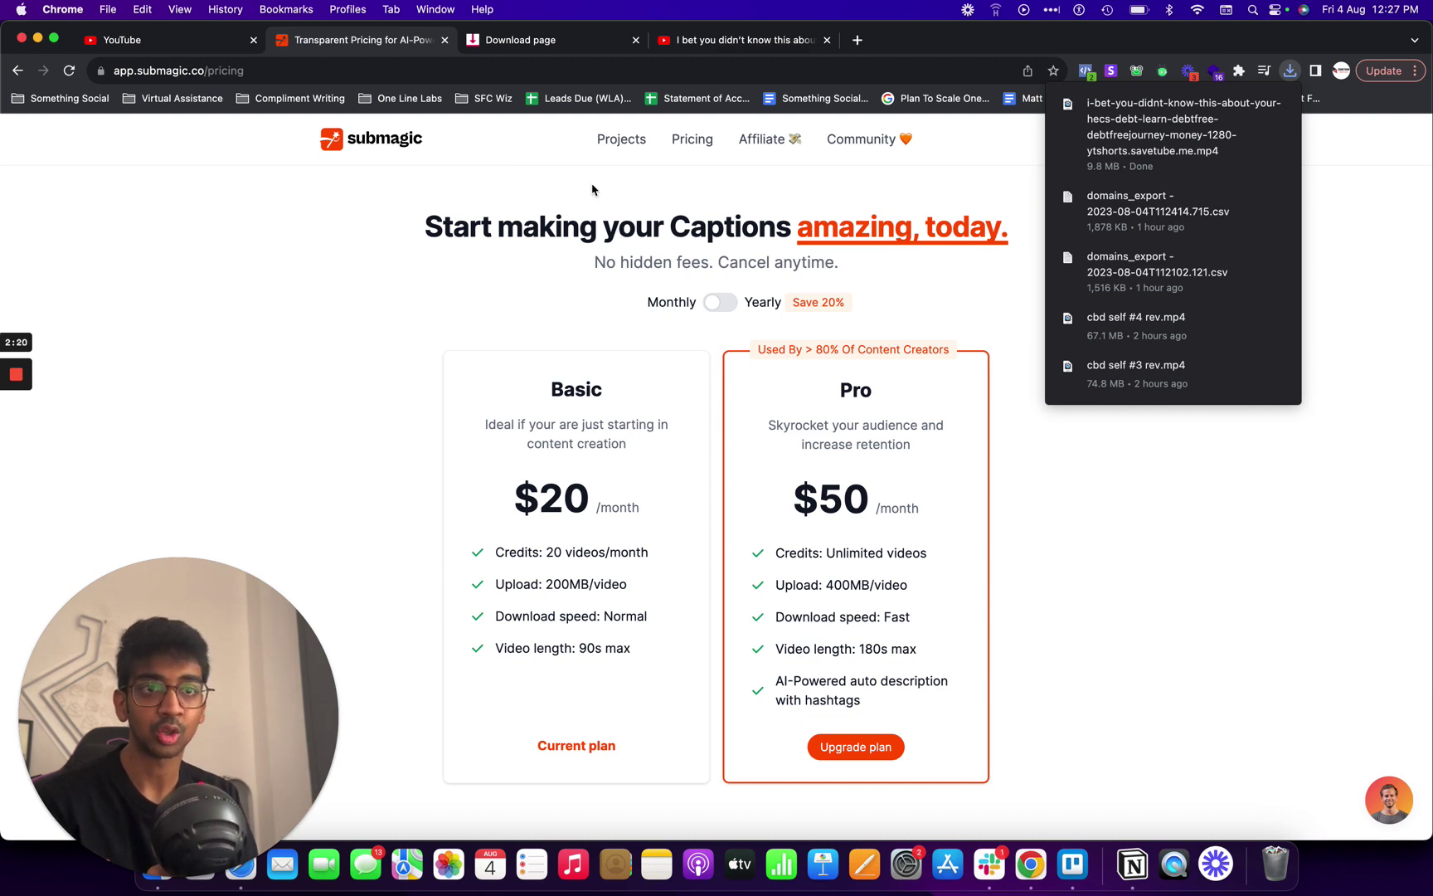
Scroll through the Canna Sample Short's timed auto-captions, then show the Design theme options.
click(17, 439)
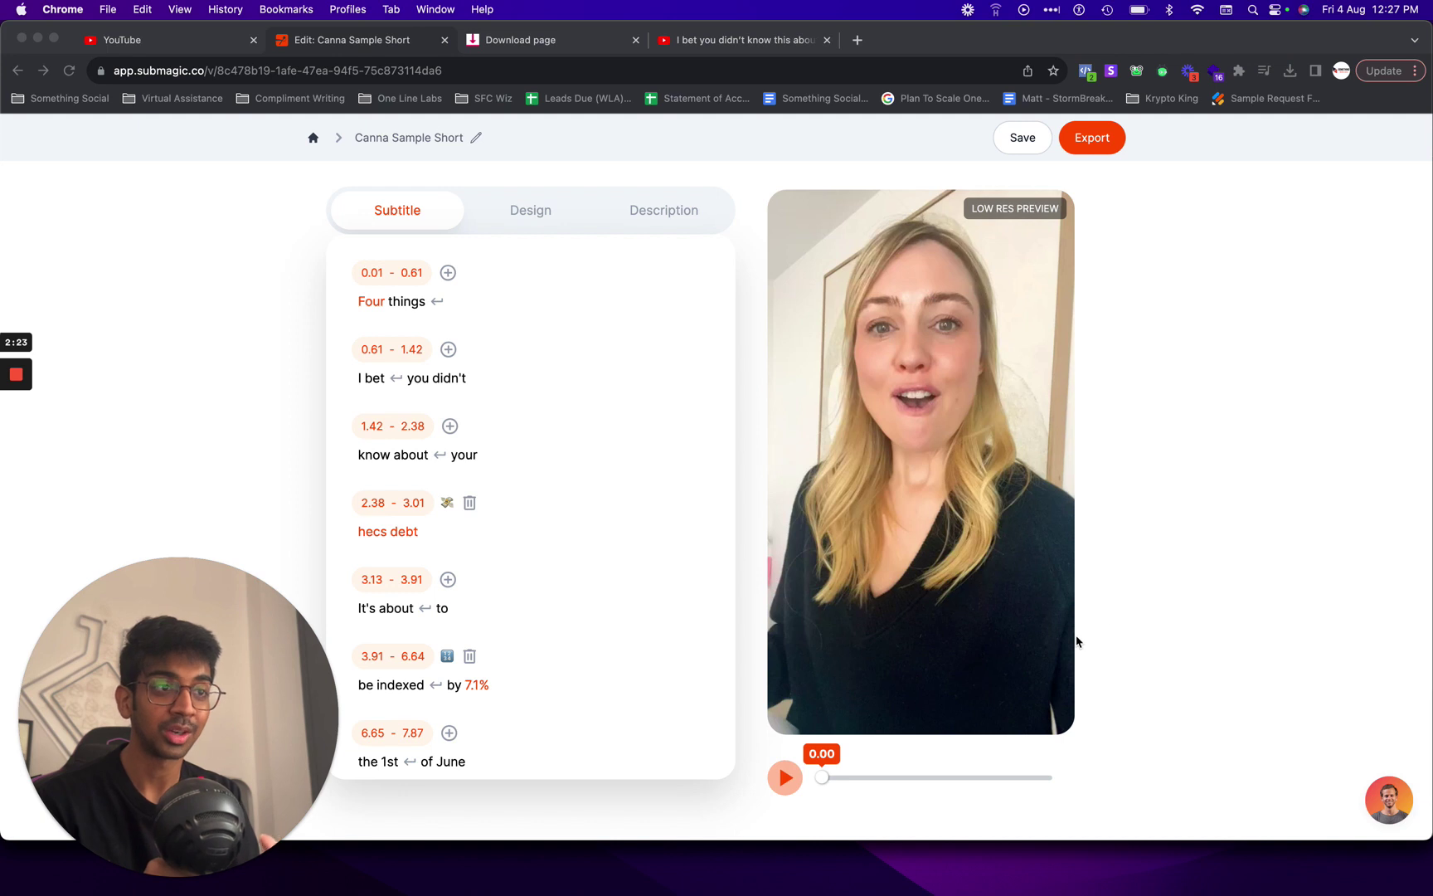
scroll(489, 533, down, 15)
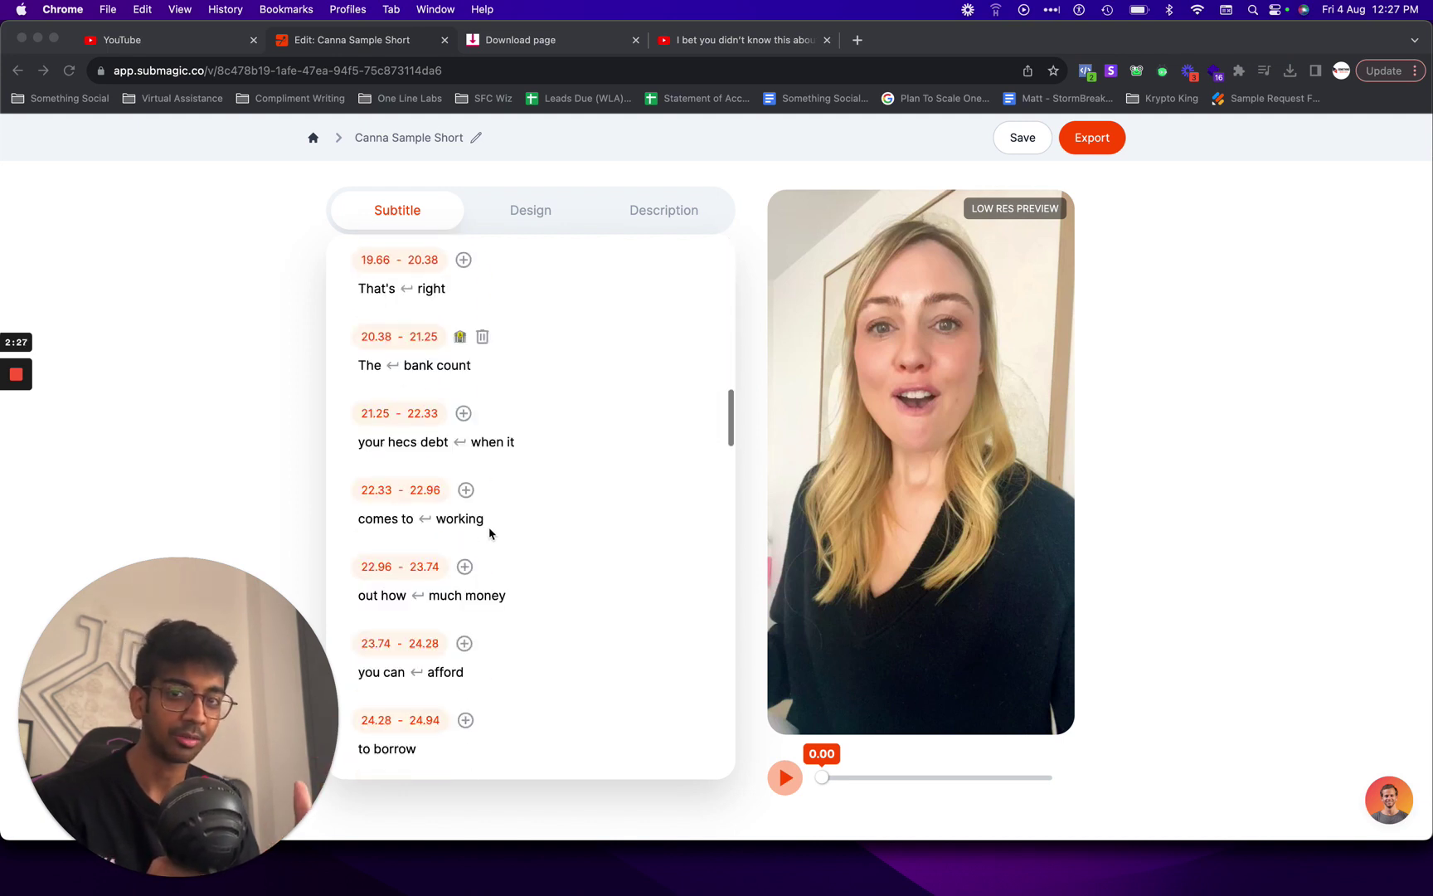
scroll(489, 534, down, 5)
scroll(490, 533, up, 20)
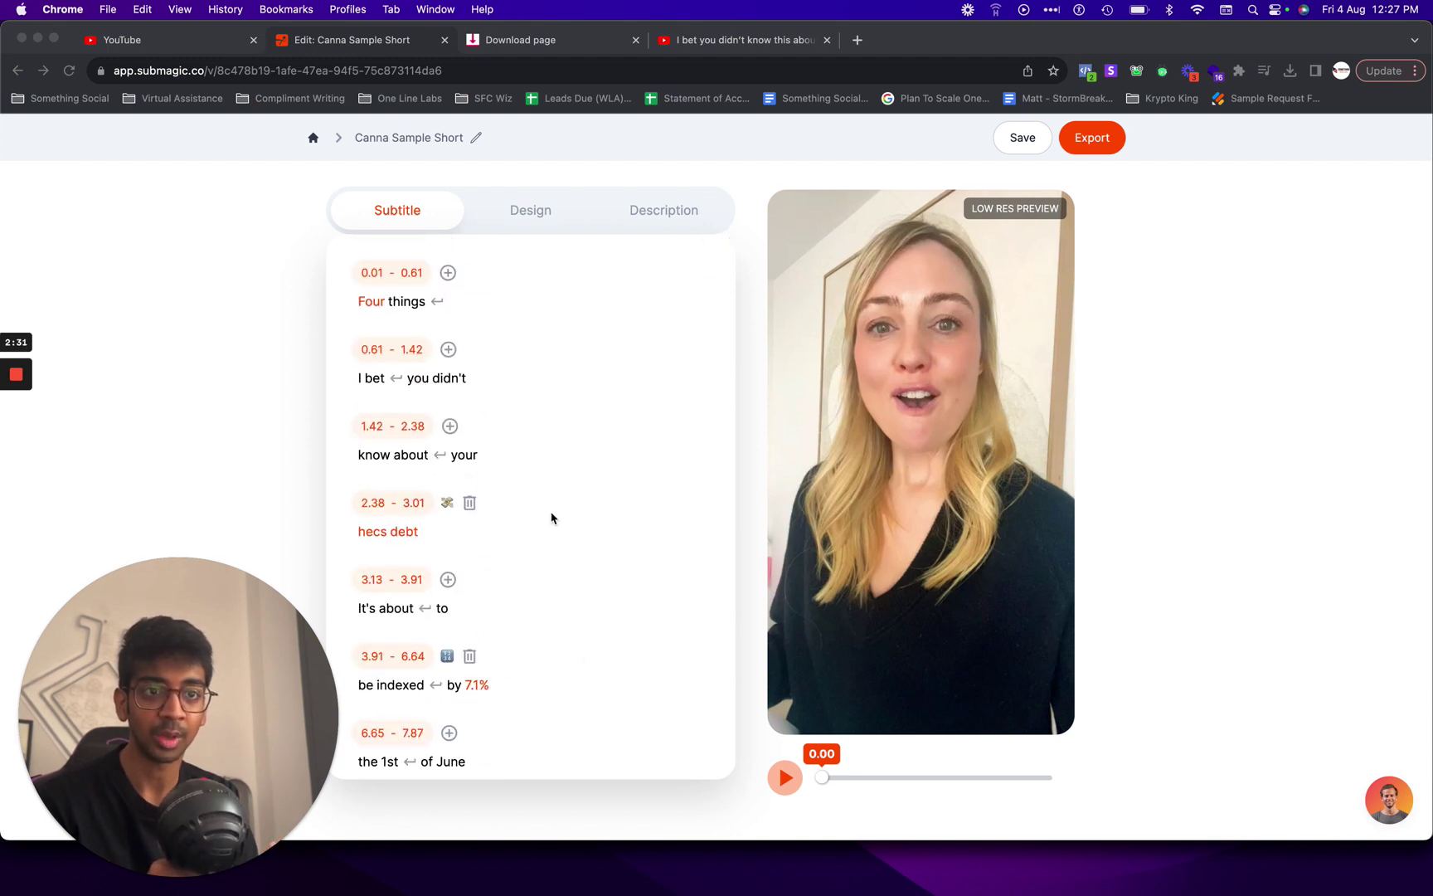
scroll(552, 518, down, 20)
scroll(552, 519, up, 20)
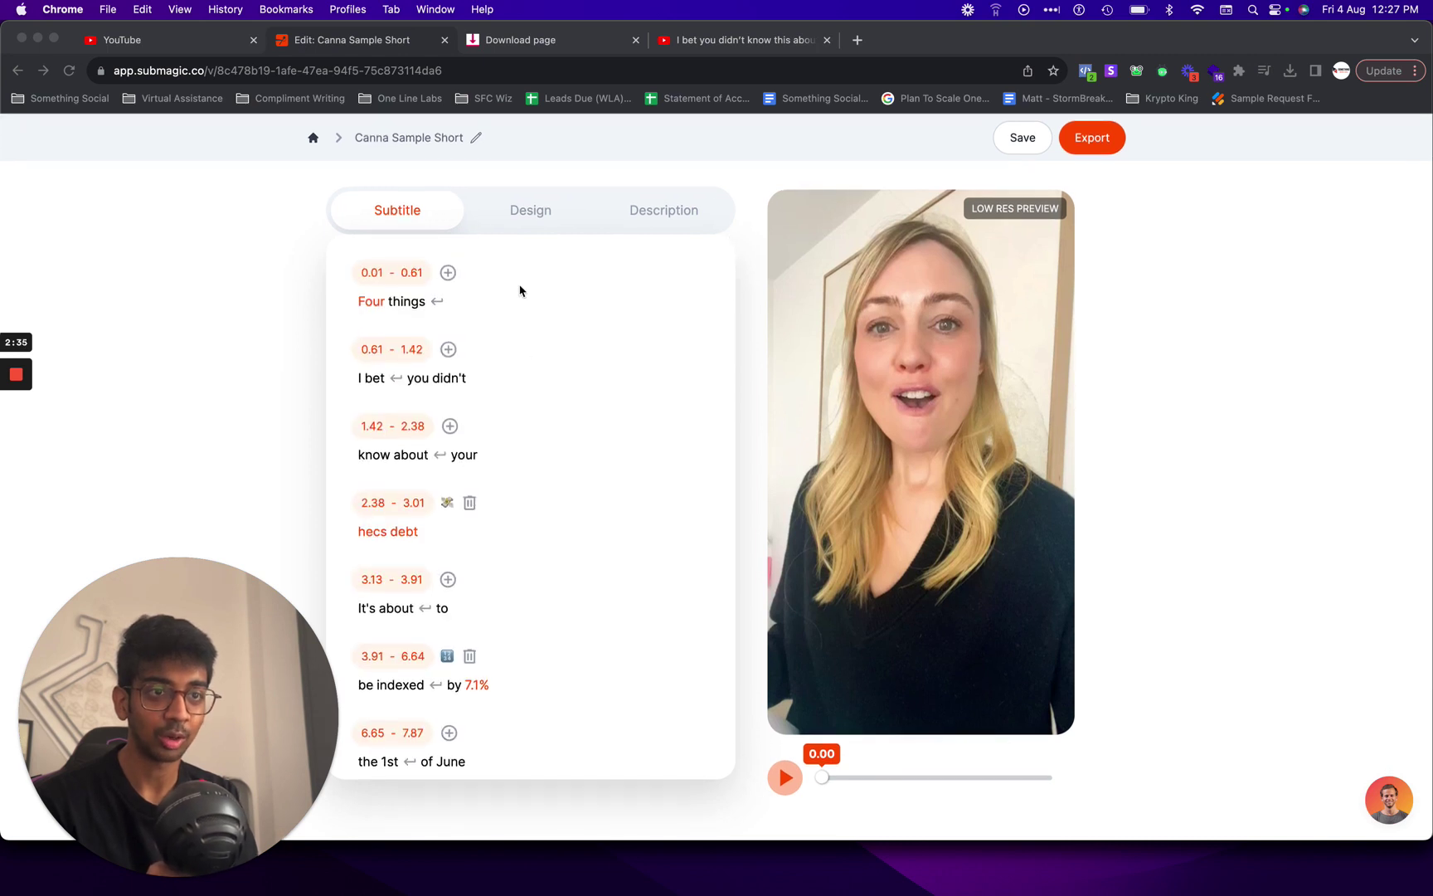
click(516, 212)
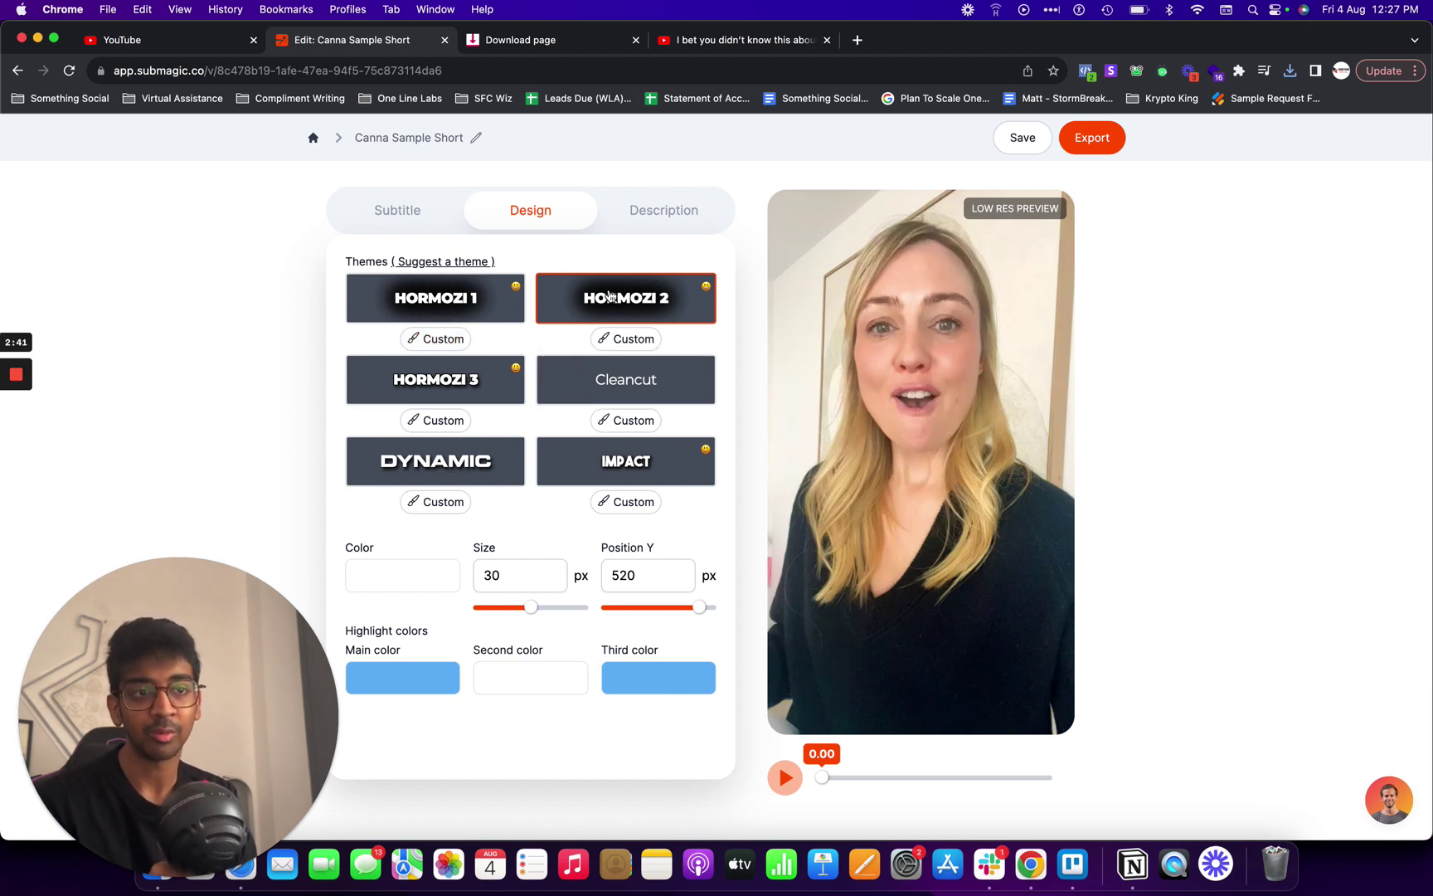
Set the main highlight colour to green and the third to light green, then play the preview.
scroll(487, 564, down, 1)
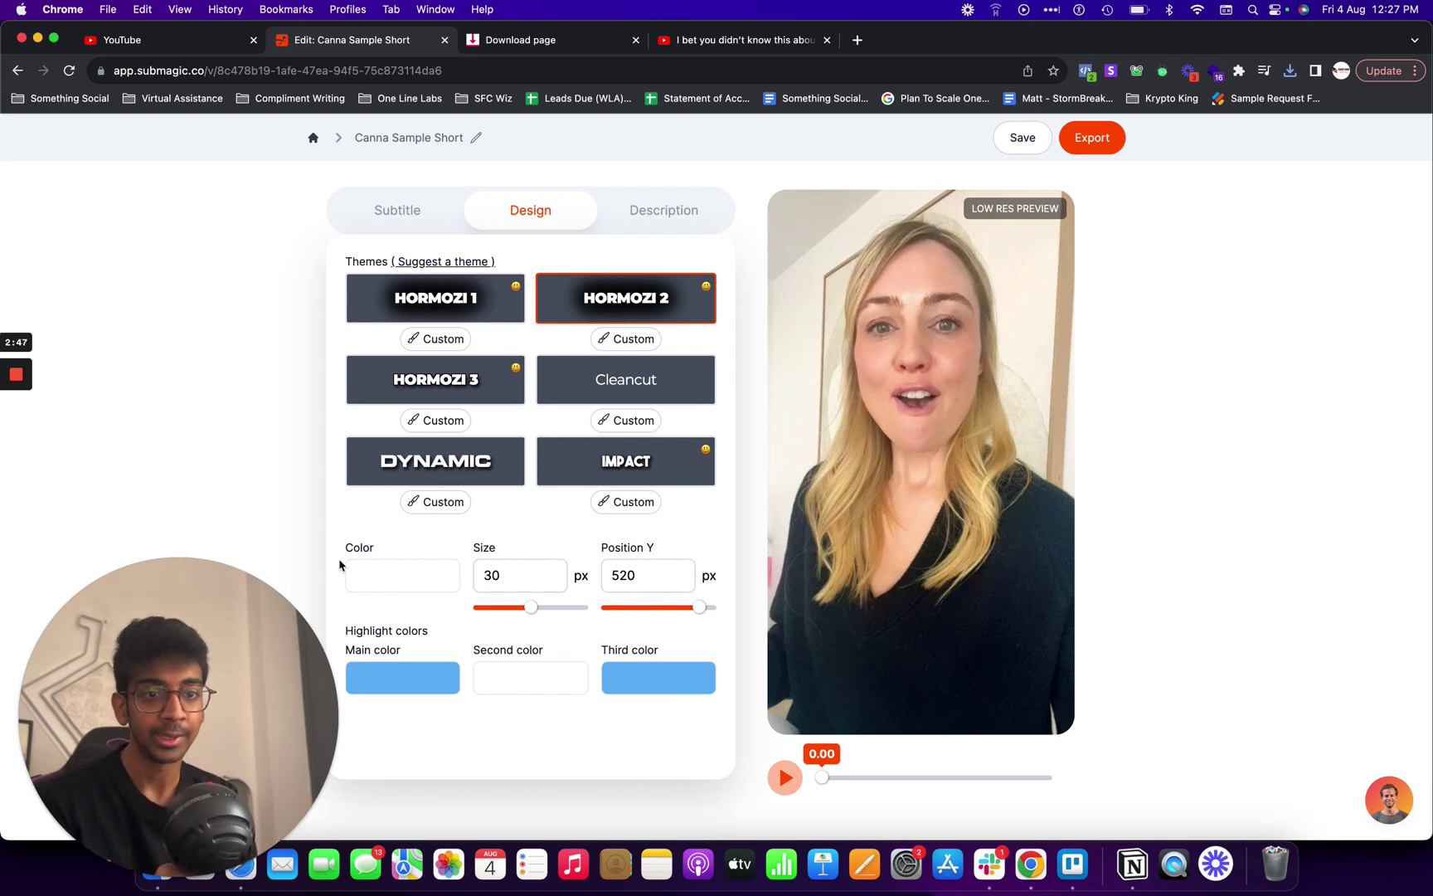
click(391, 677)
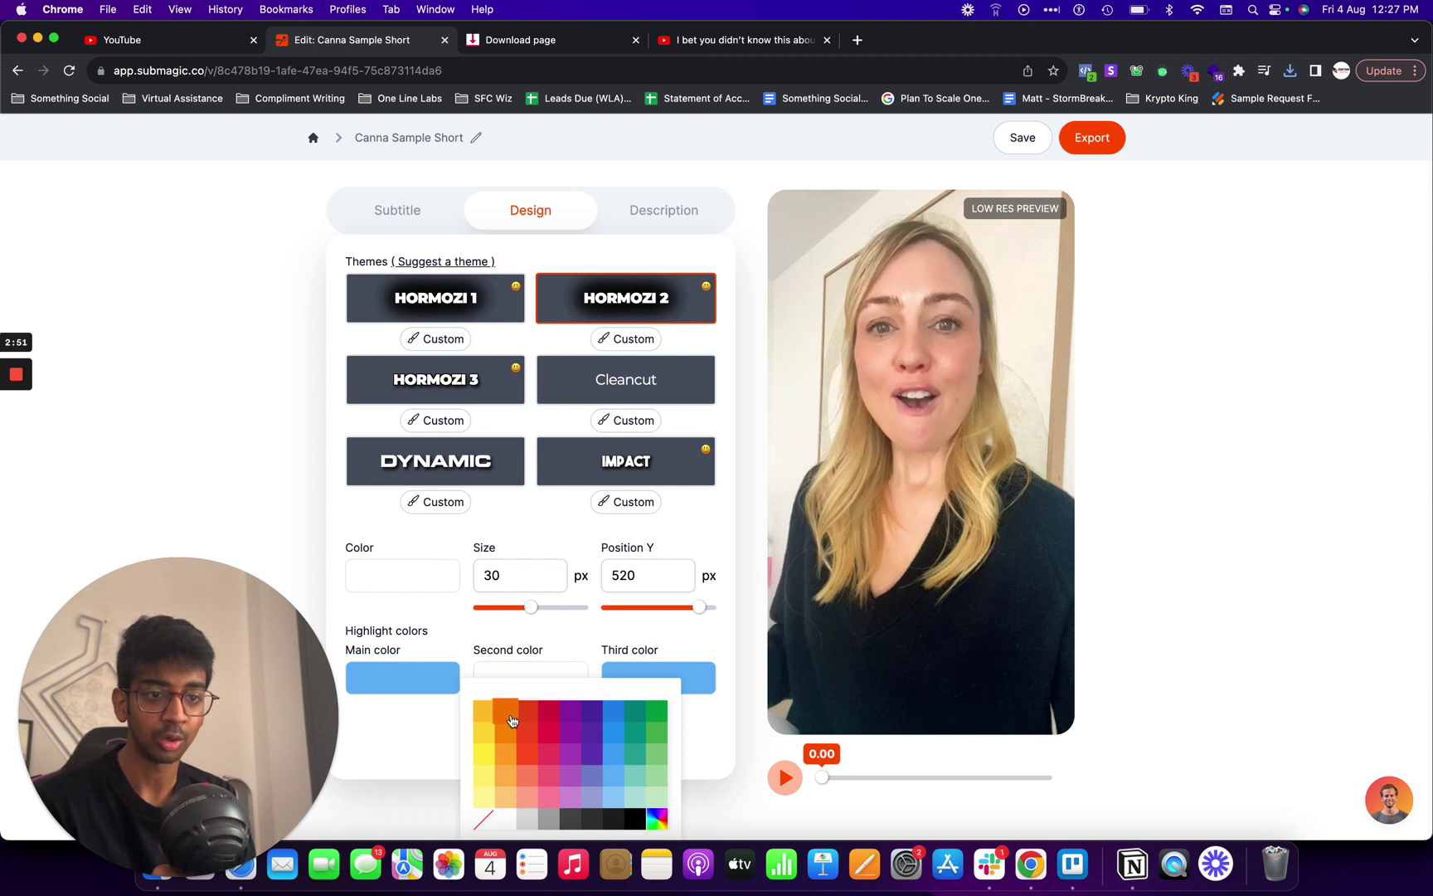
click(654, 720)
click(655, 676)
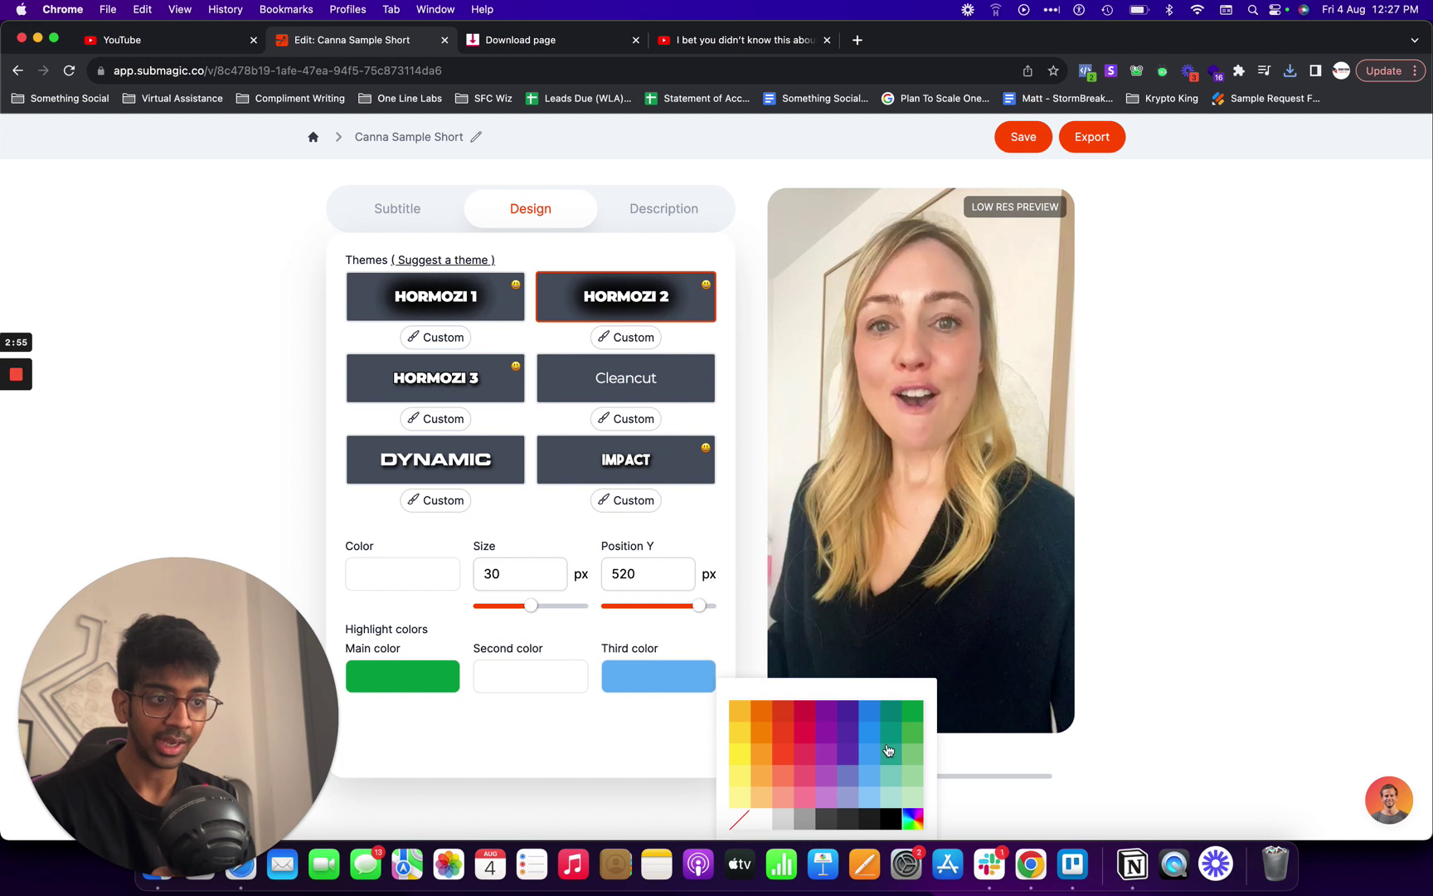
click(914, 752)
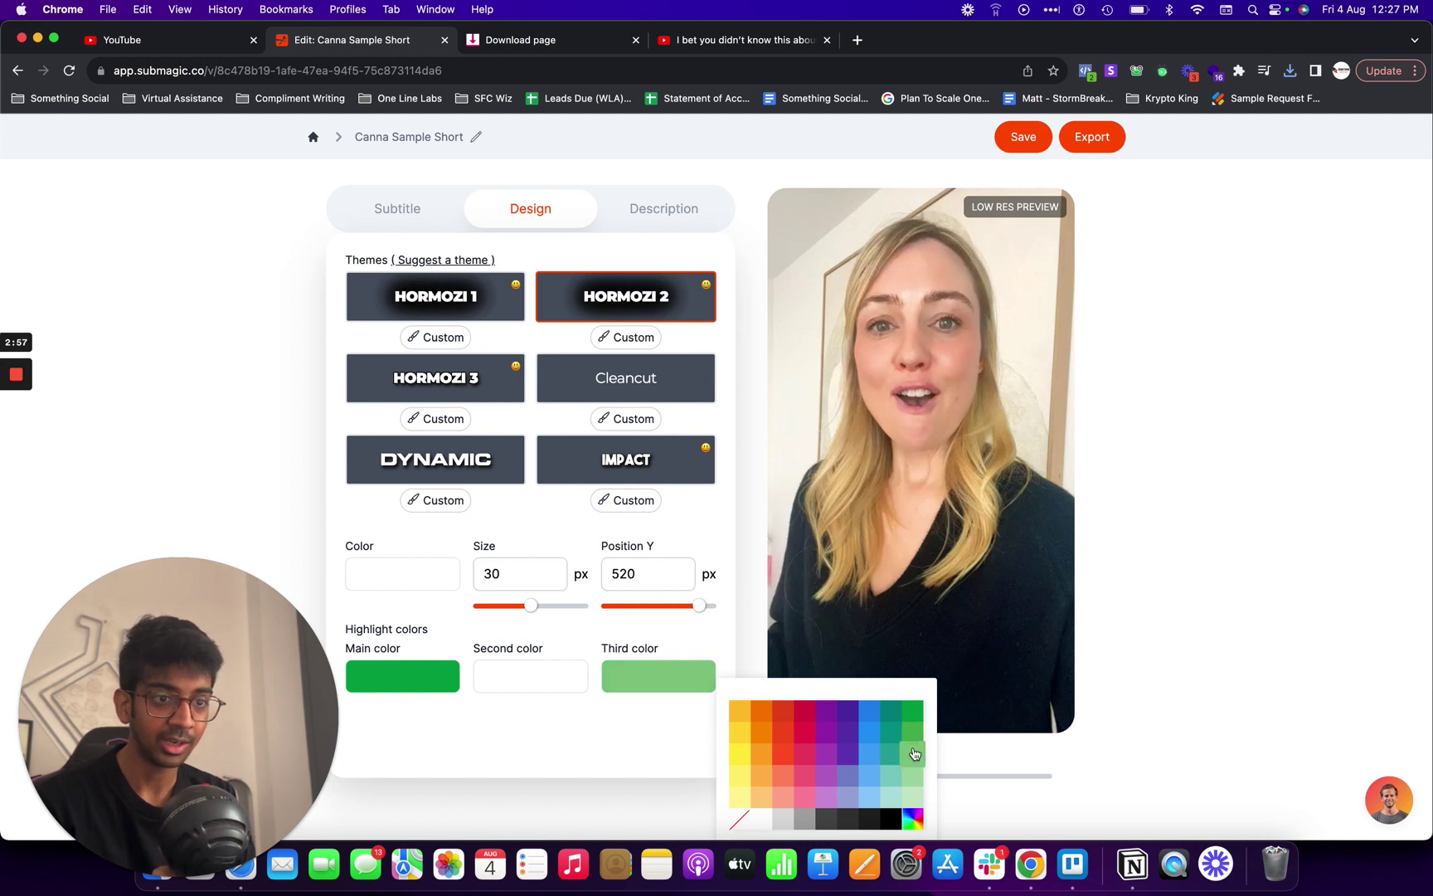
click(603, 754)
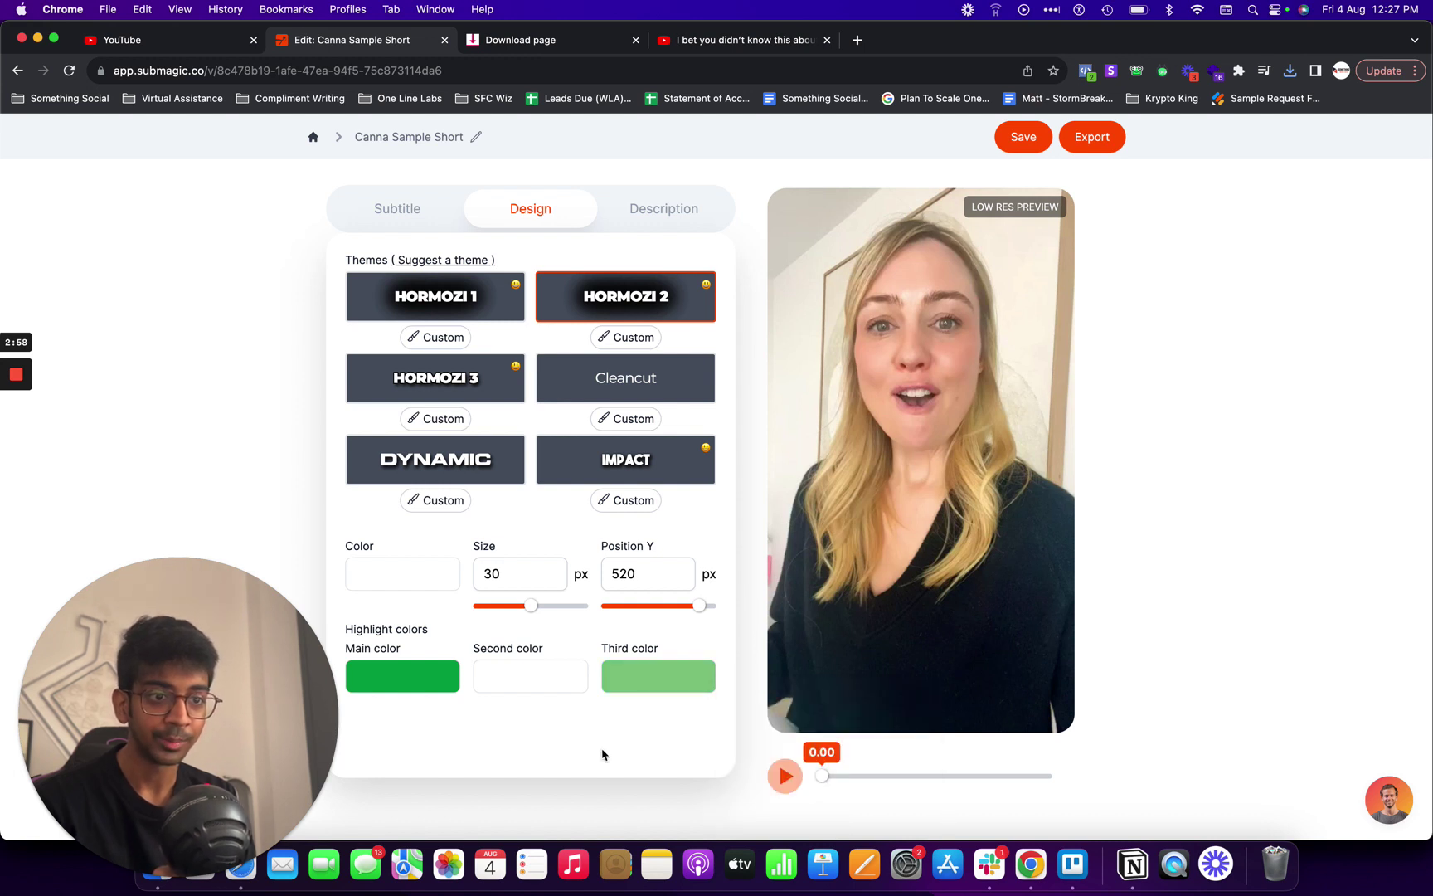
click(400, 221)
click(780, 776)
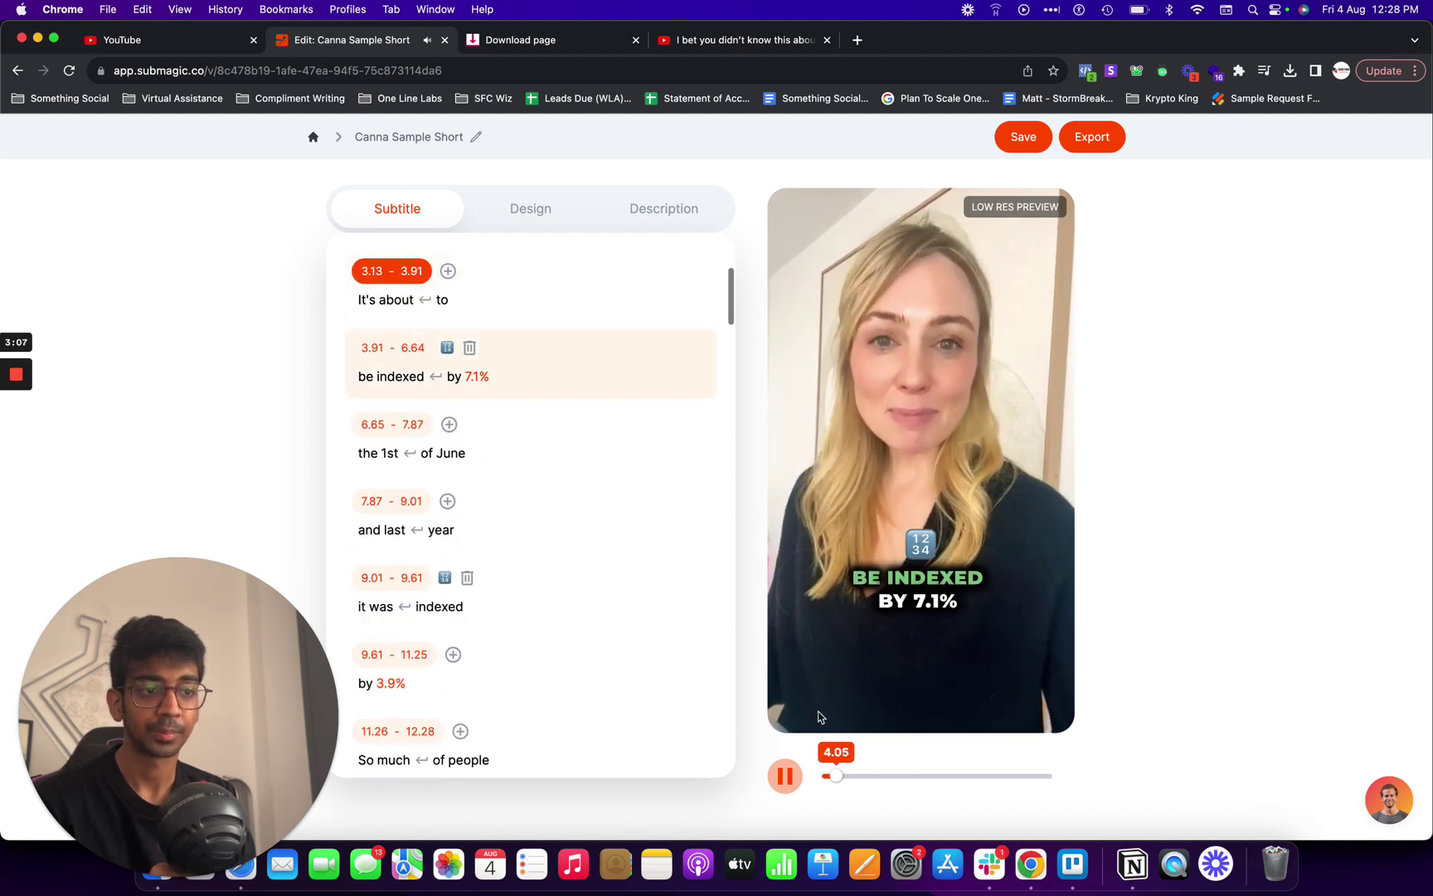
click(786, 778)
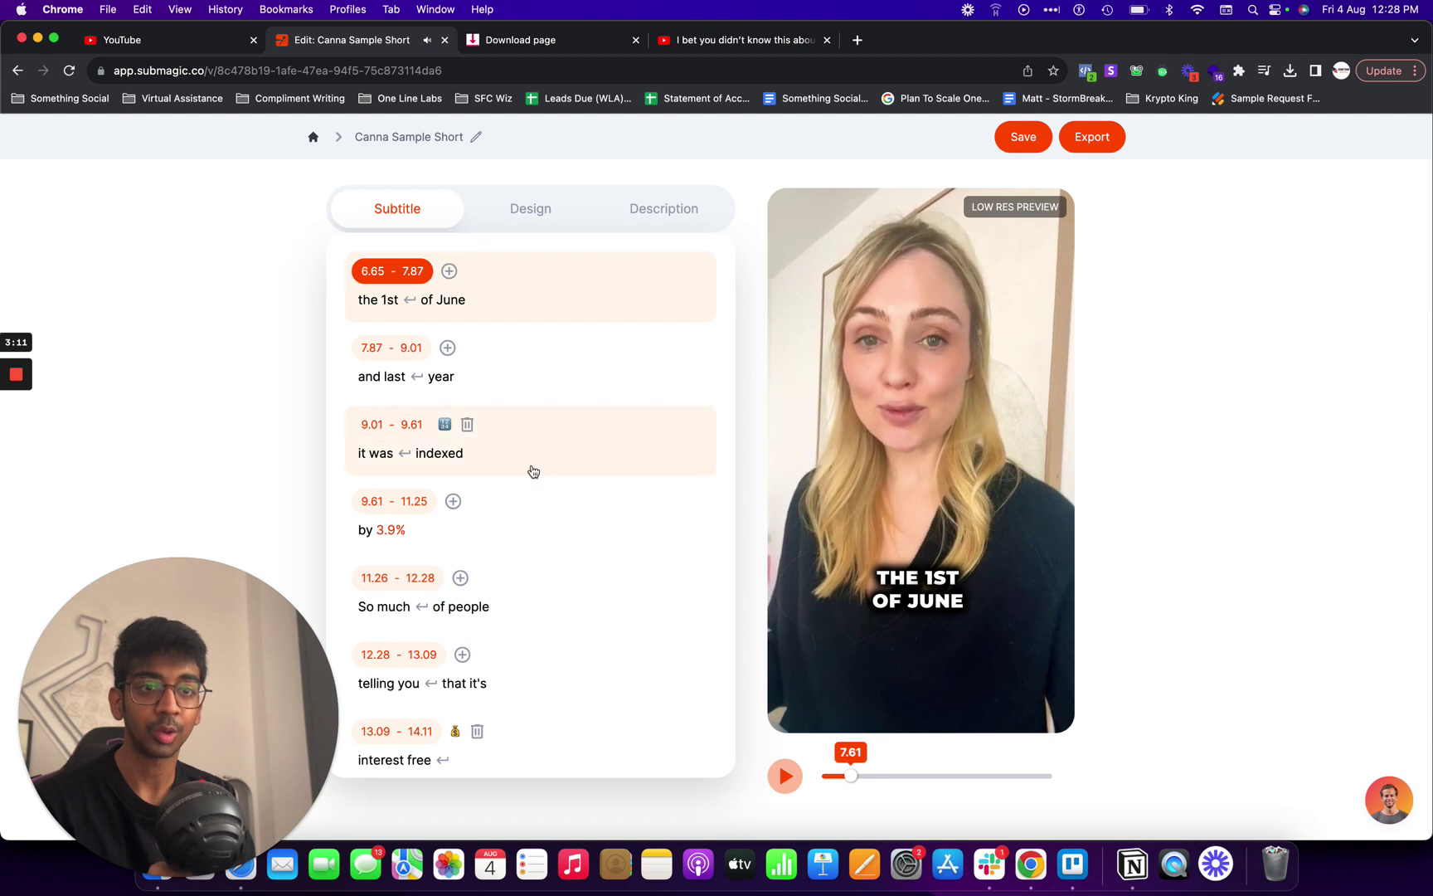
scroll(532, 471, up, 1)
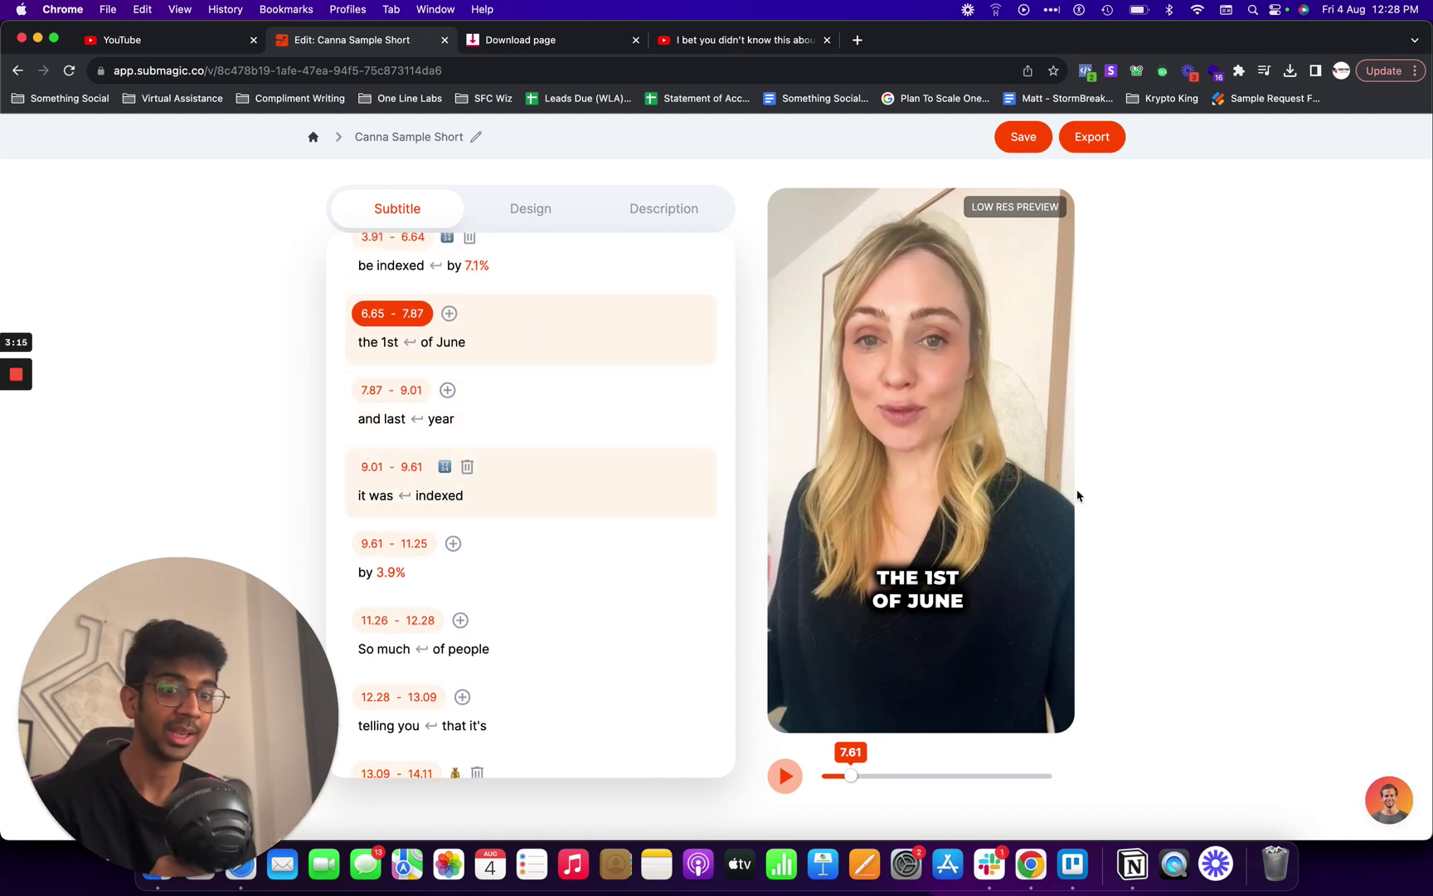
scroll(639, 460, up, 10)
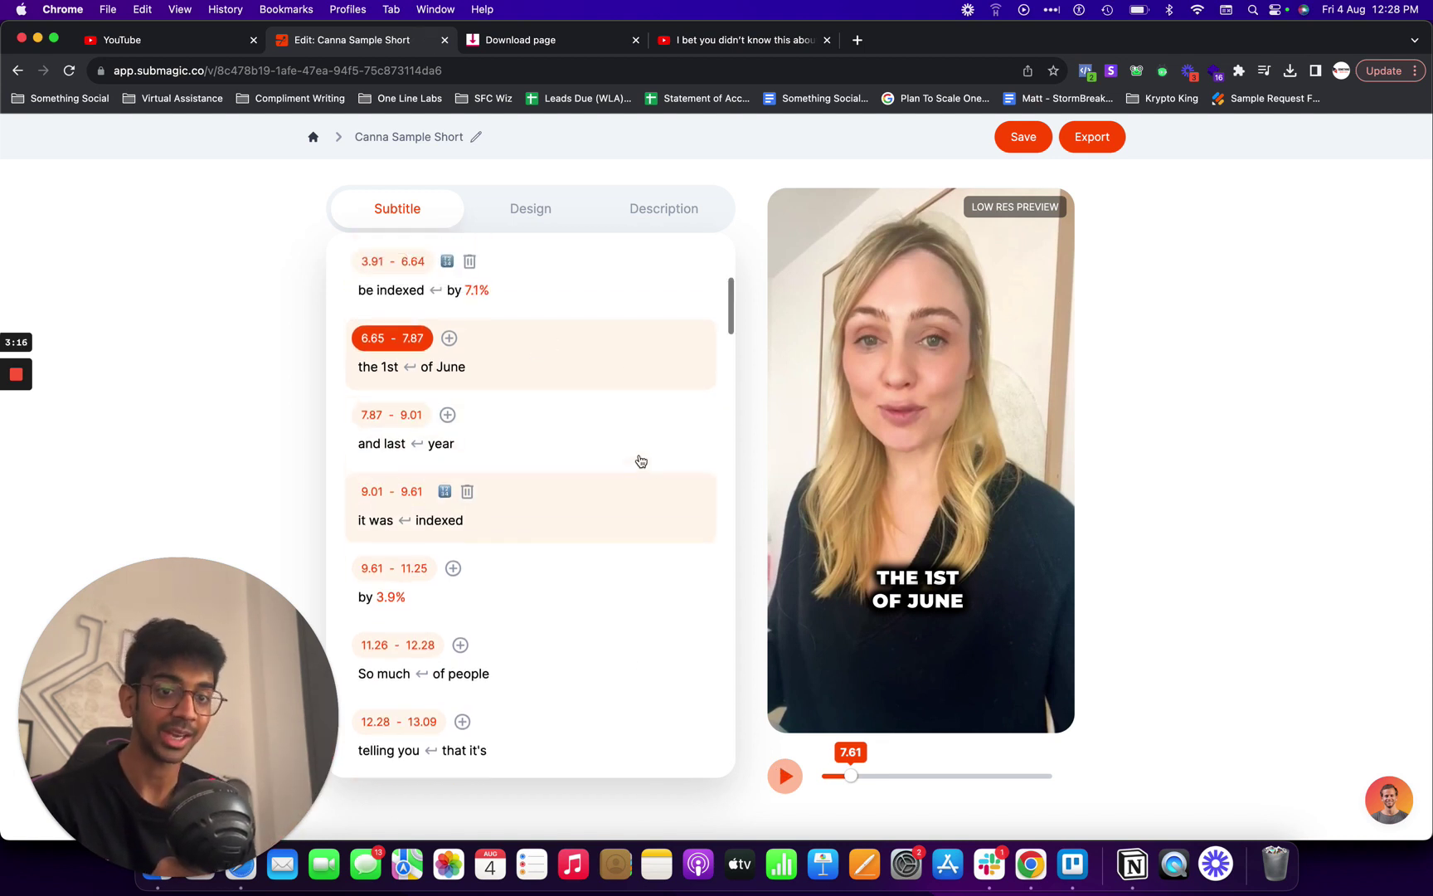
click(526, 216)
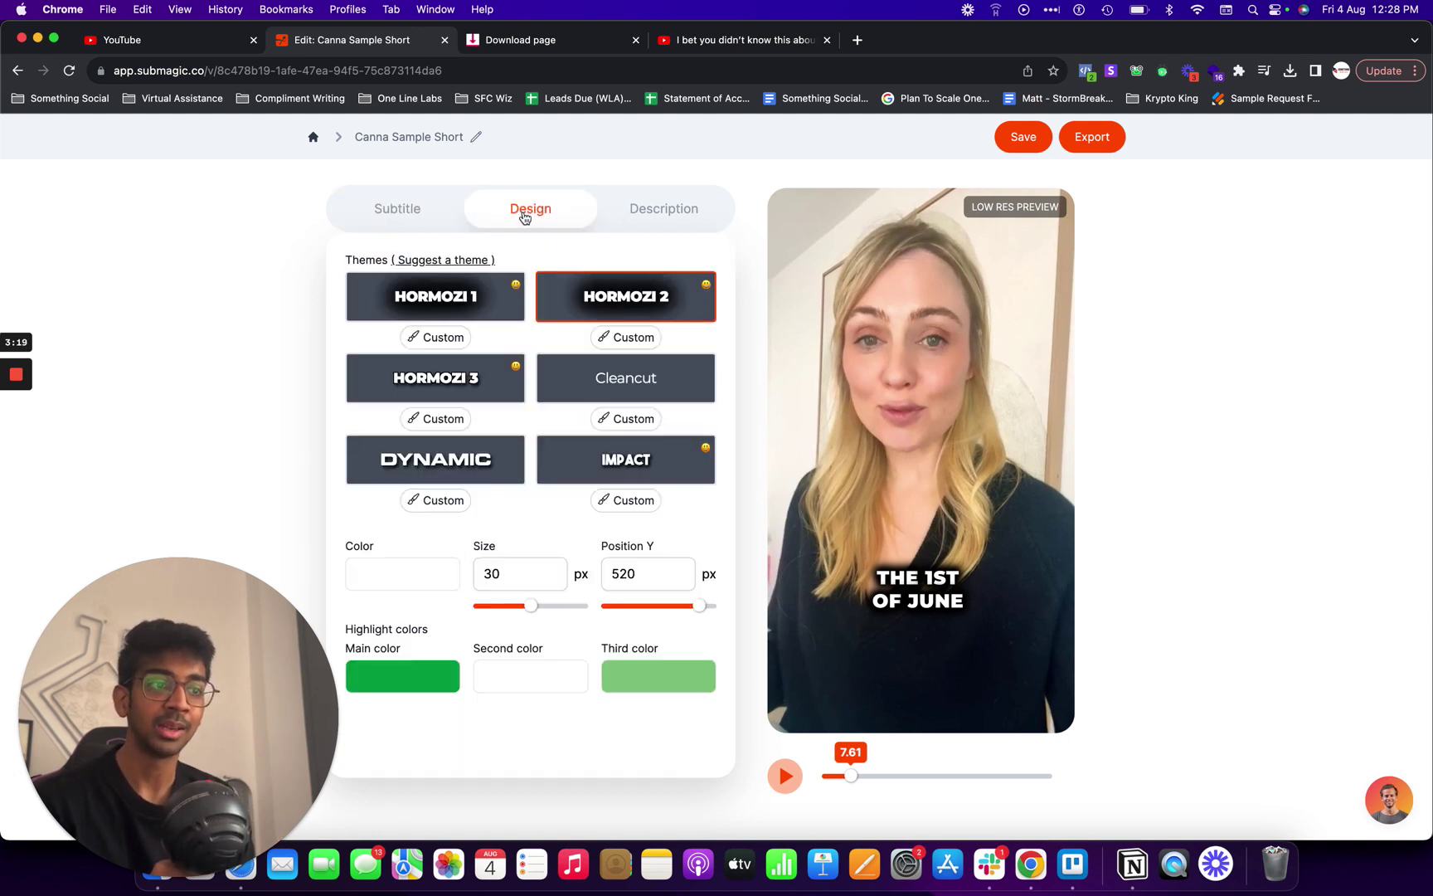
Try Hormozi 1, Hormozi 3, Cleancut, Dynamic and Impact themes, keeping Impact at size 32, Position Y 587.
click(471, 299)
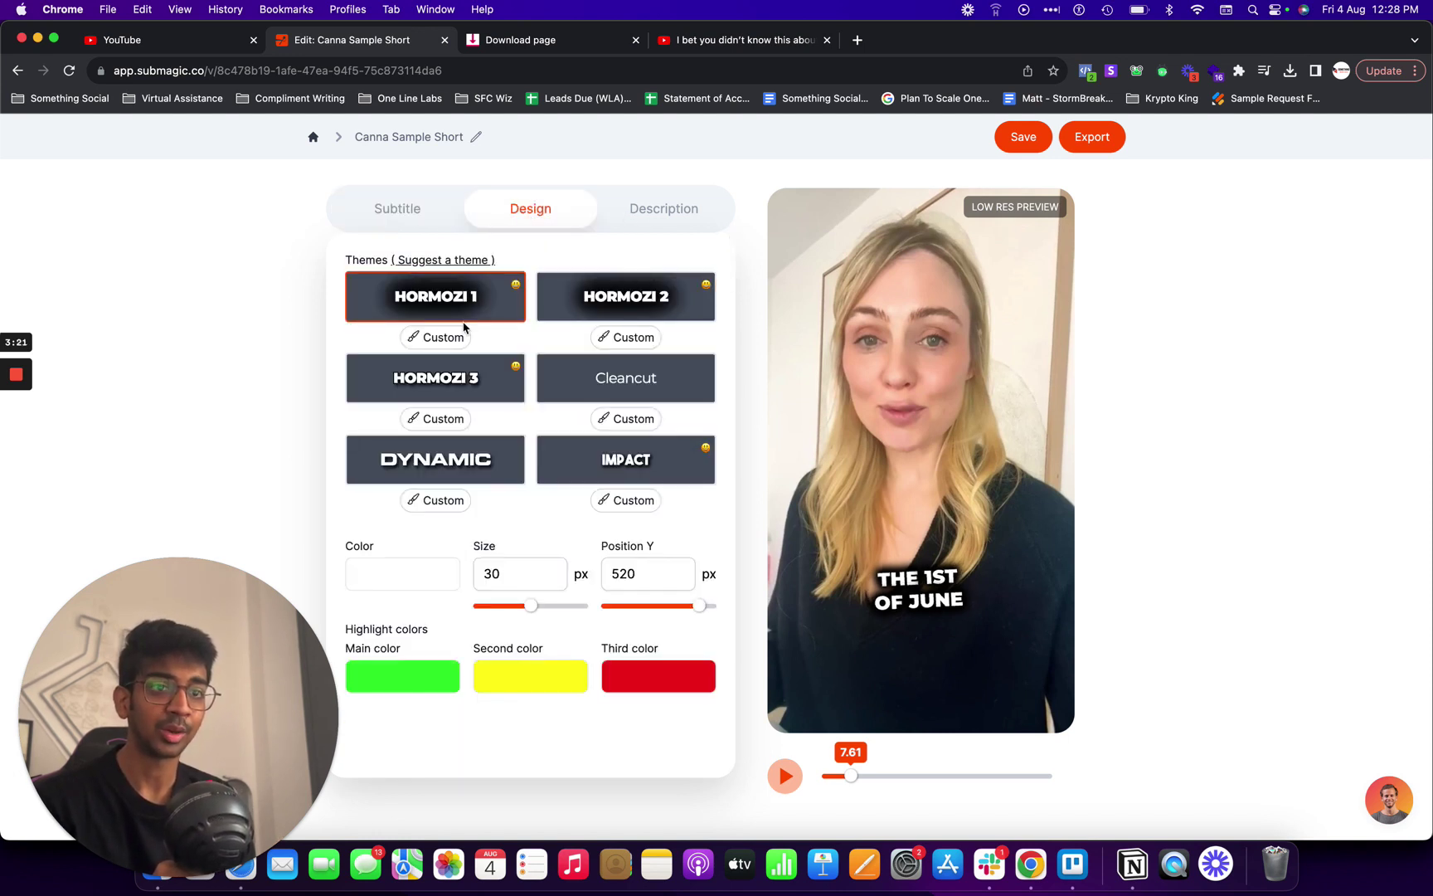
click(449, 380)
click(576, 383)
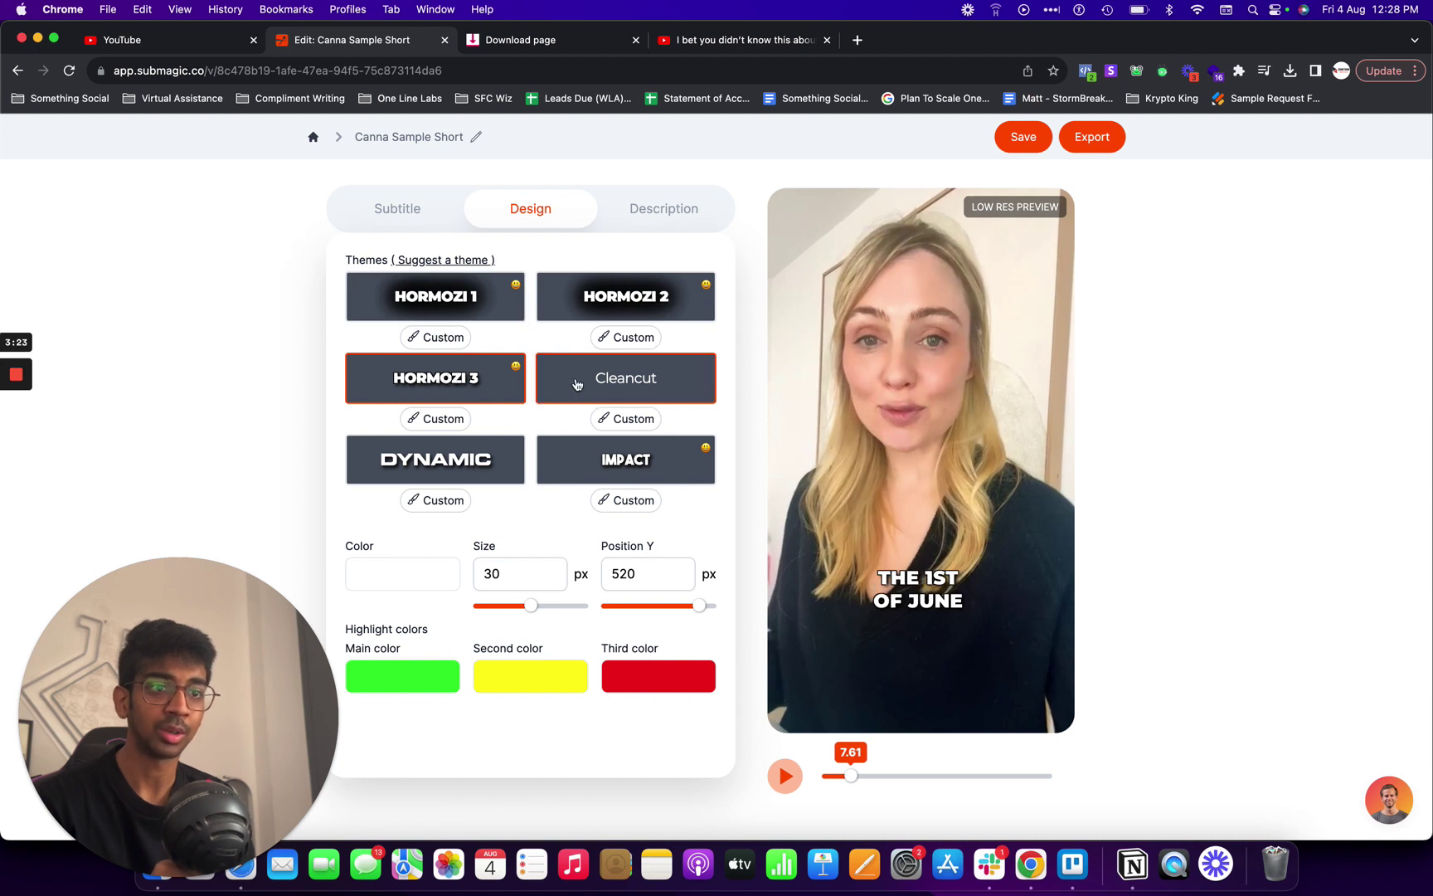
click(454, 456)
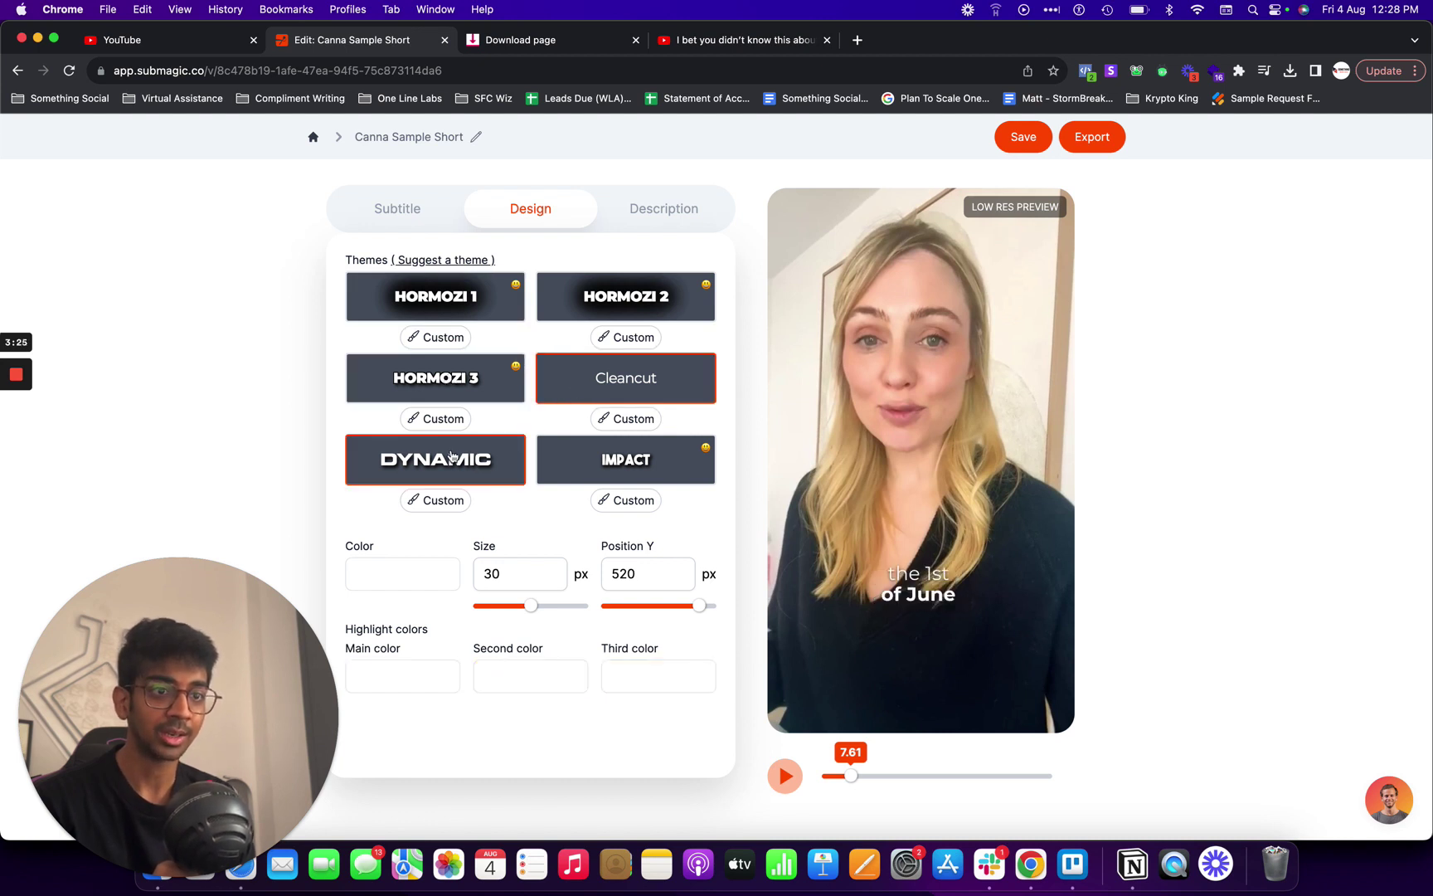
click(587, 459)
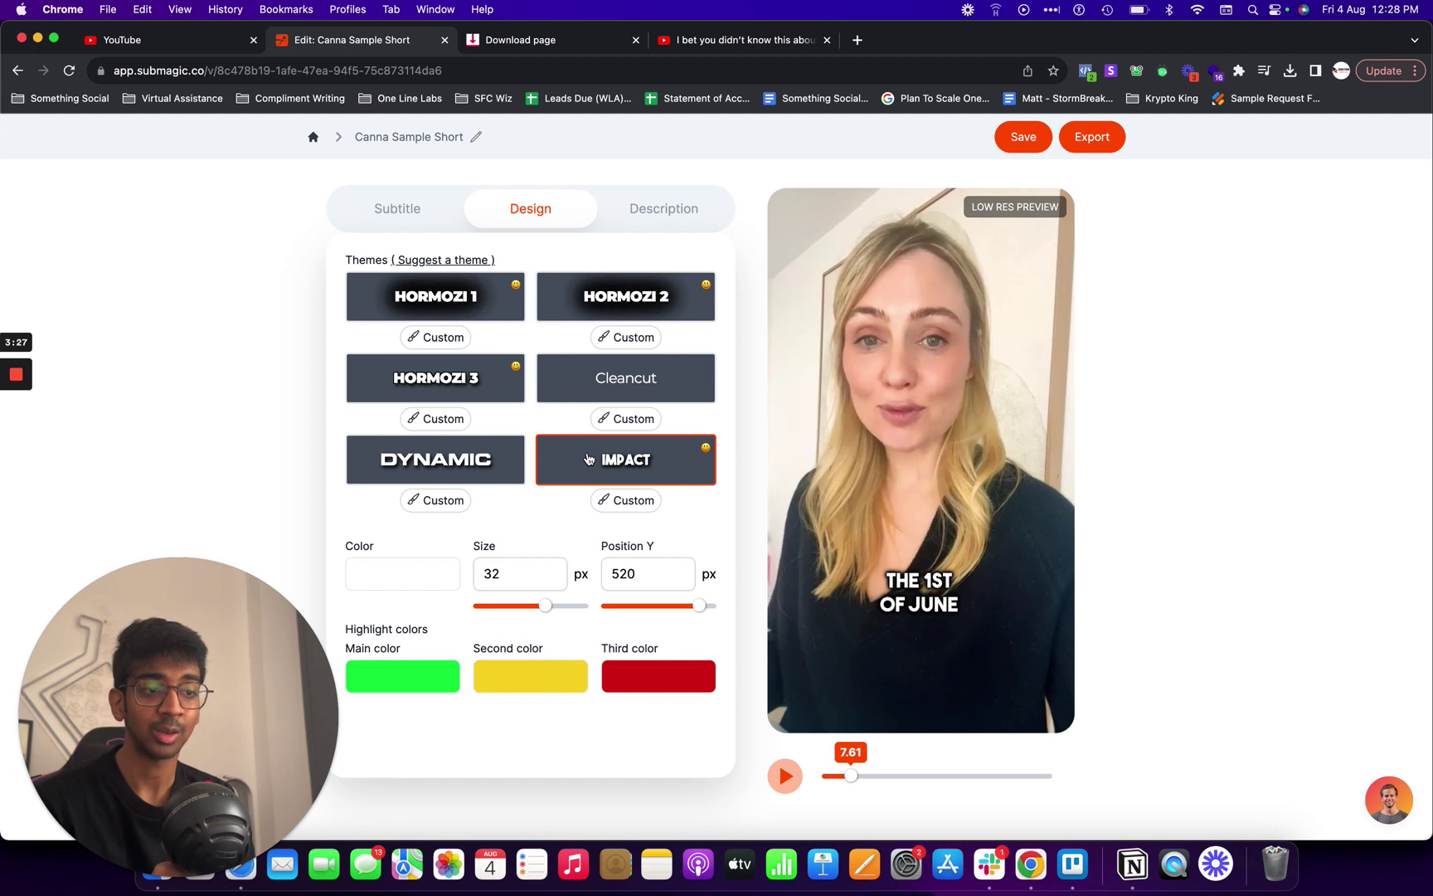
mouse_move(550, 602)
mouse_down()
mouse_move(585, 604)
mouse_move(503, 589)
mouse_move(551, 590)
mouse_up()
mouse_move(694, 604)
mouse_down()
mouse_move(732, 608)
mouse_move(579, 607)
mouse_move(712, 610)
mouse_up()
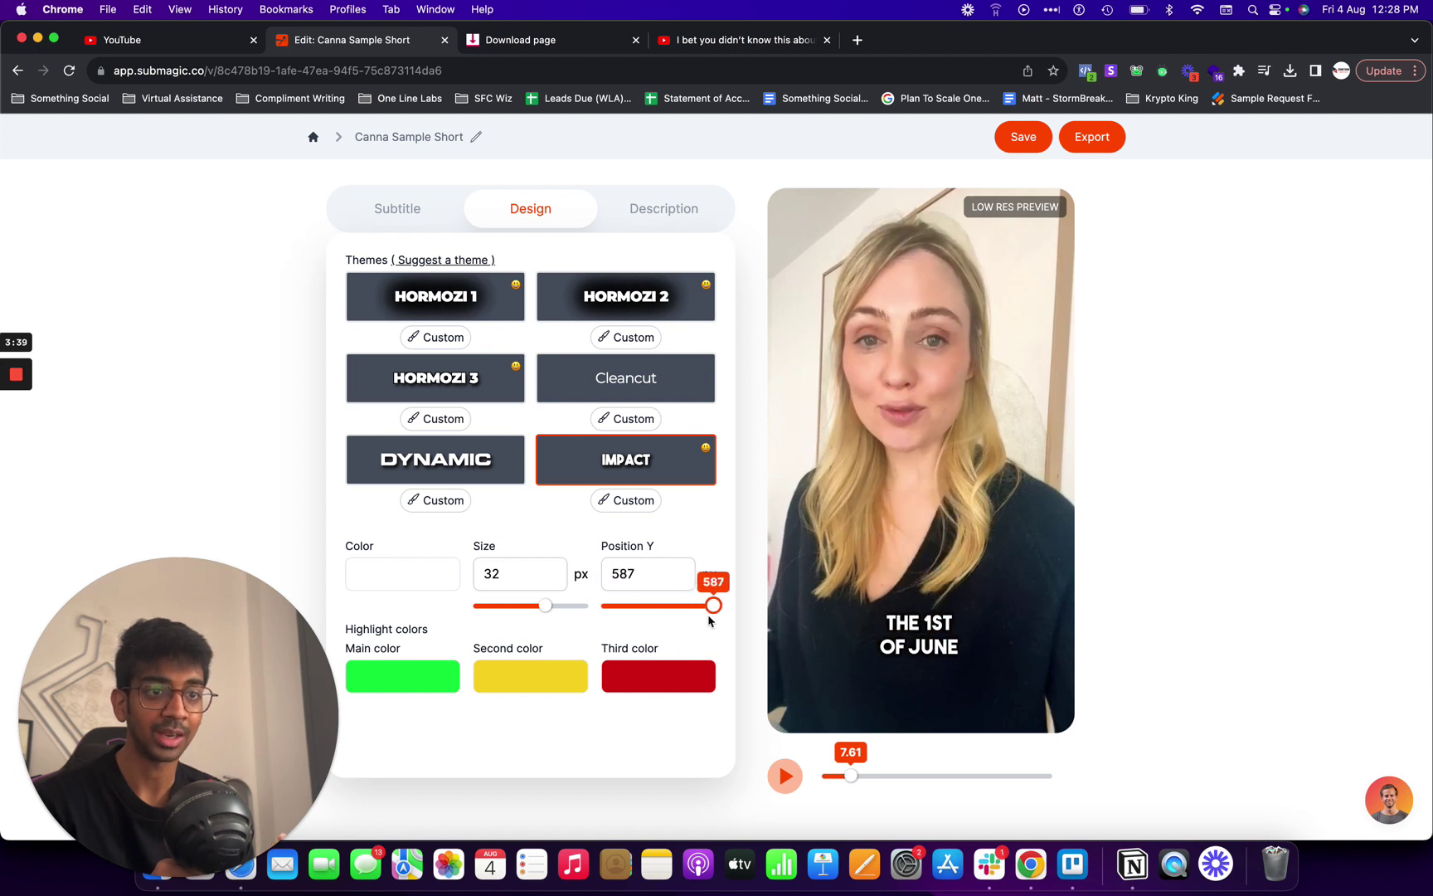
Apply the Hormozi 2 theme and play the preview for a second to check the captions.
click(634, 310)
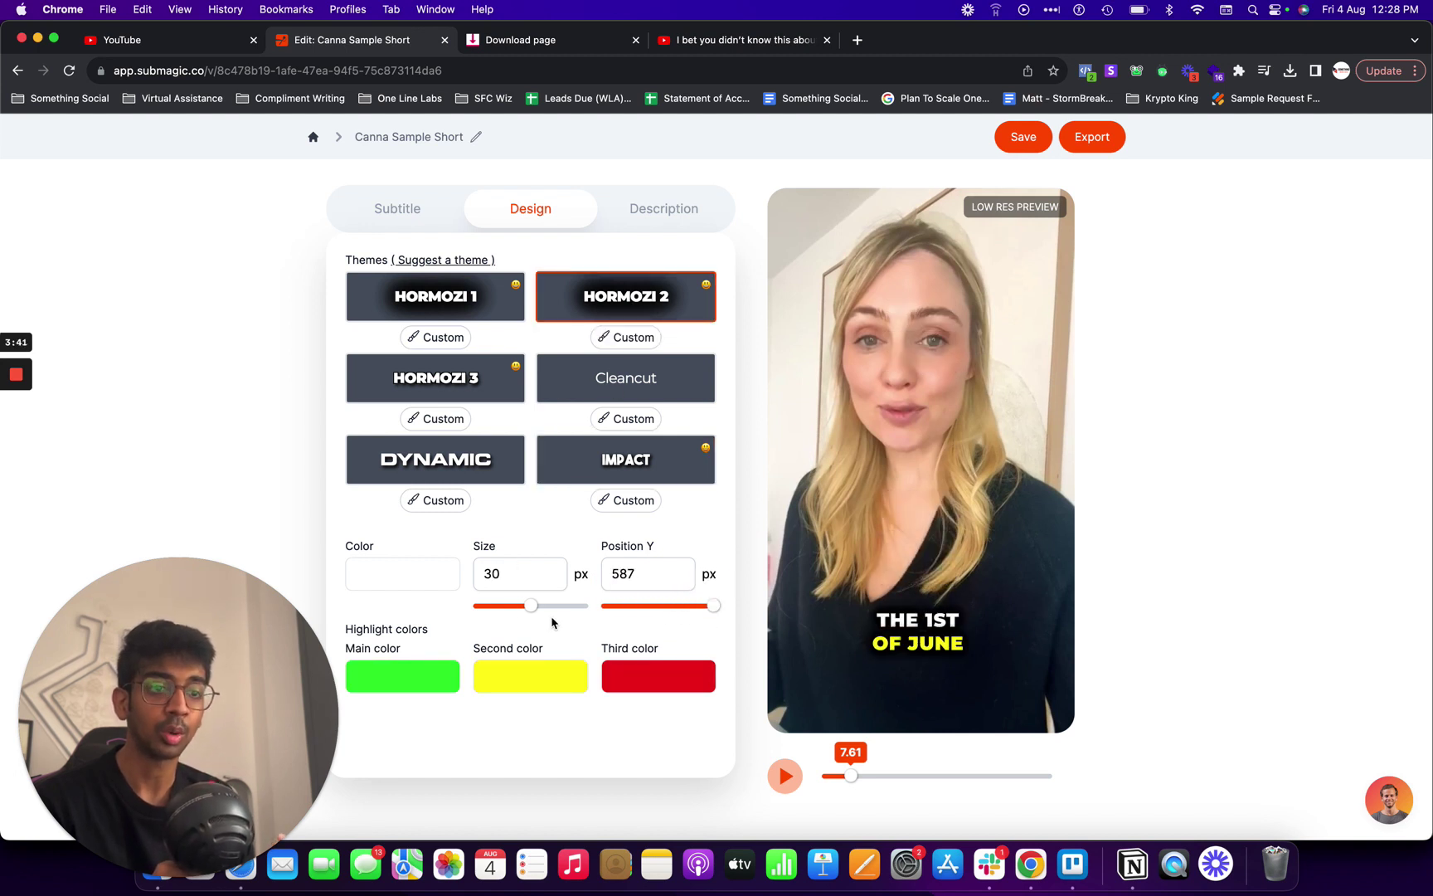
click(787, 776)
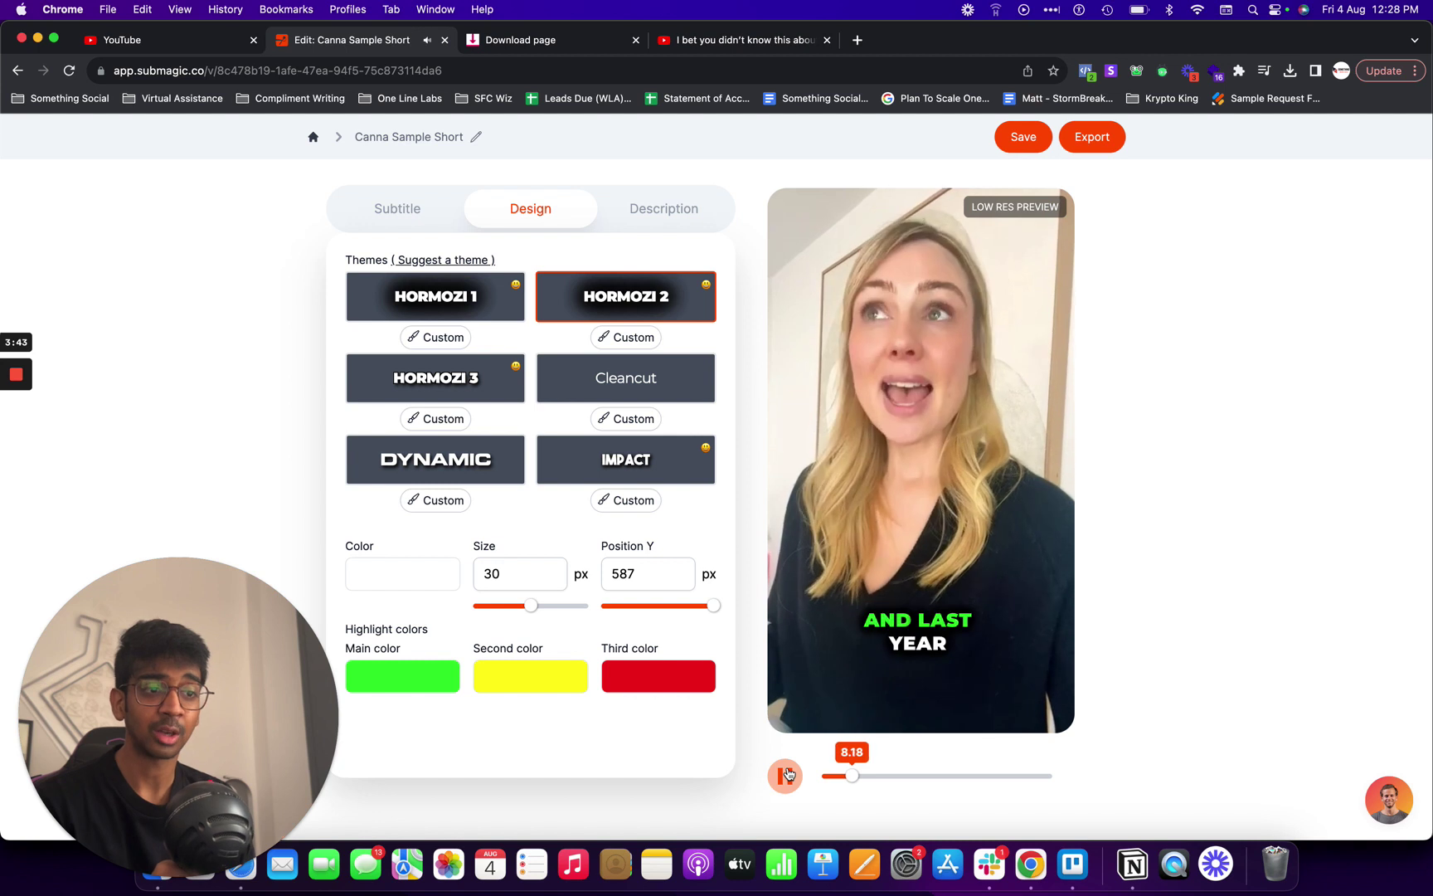
click(615, 310)
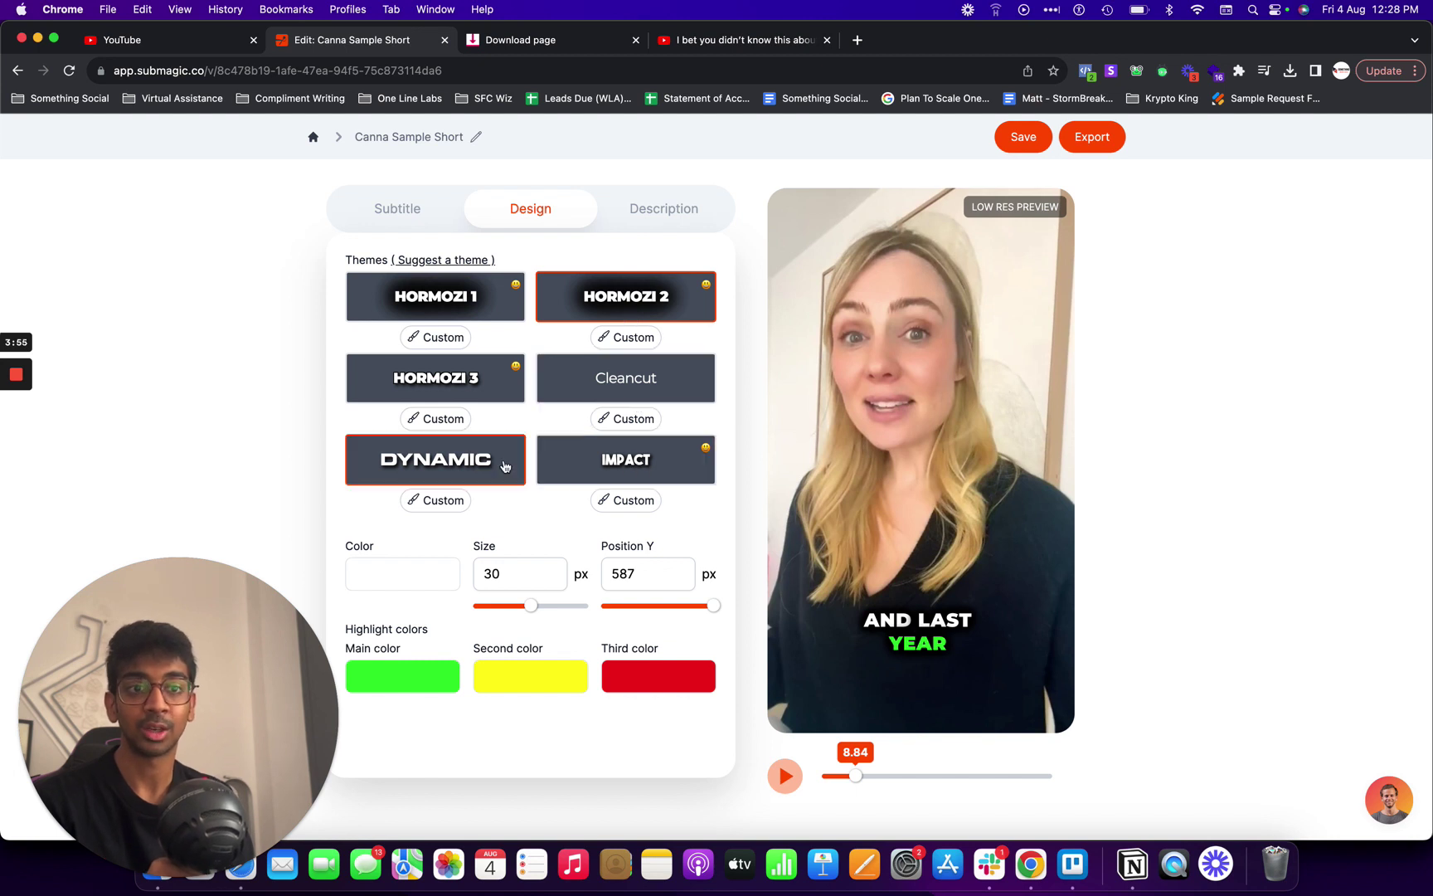
click(419, 213)
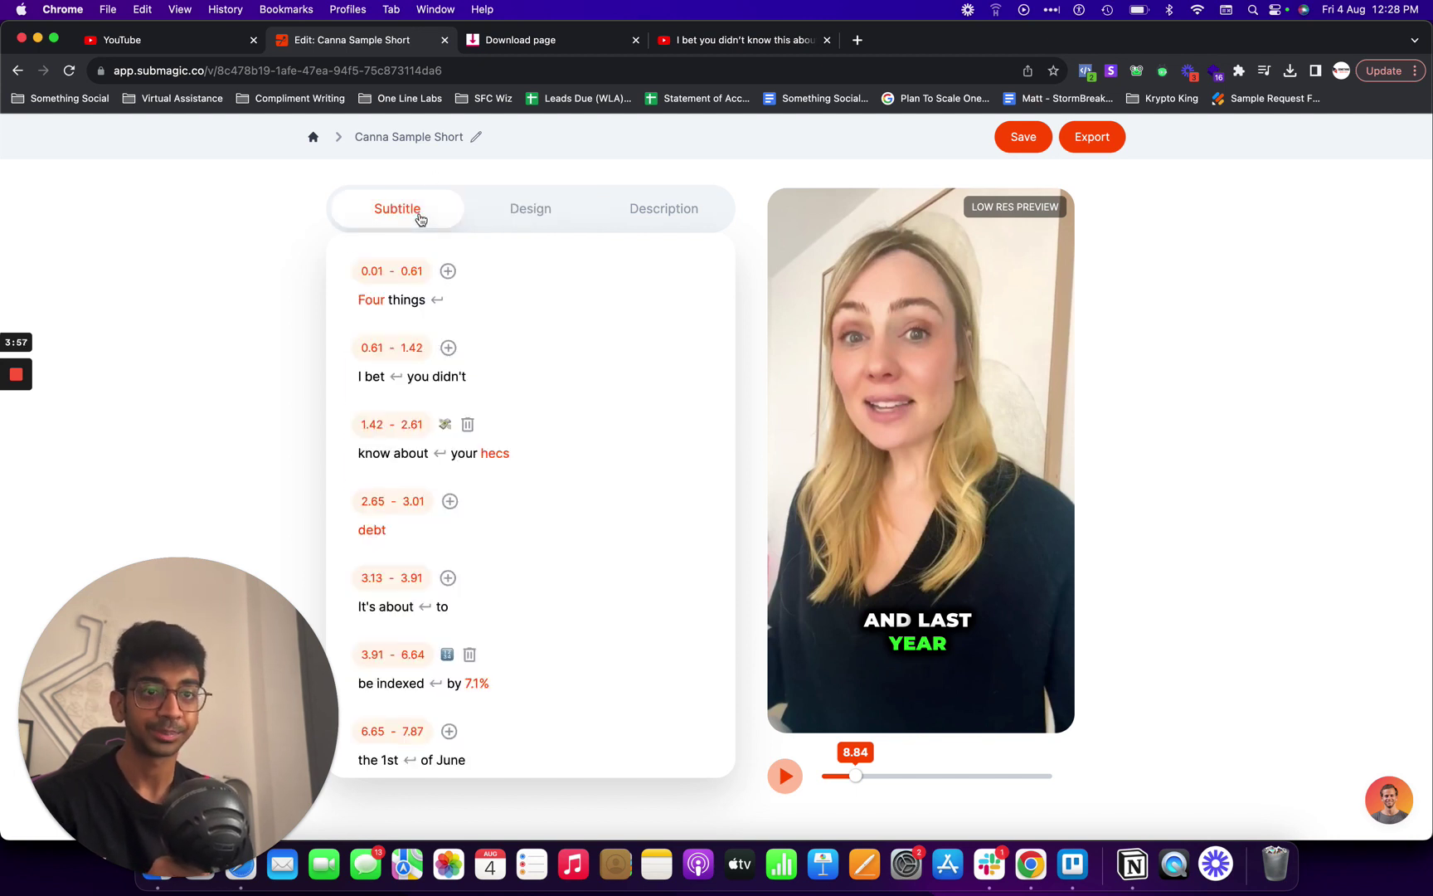
Generate an AI description about HECS debt with hashtags like #HECSDebt and #FinanceTips.
scroll(534, 503, down, 5)
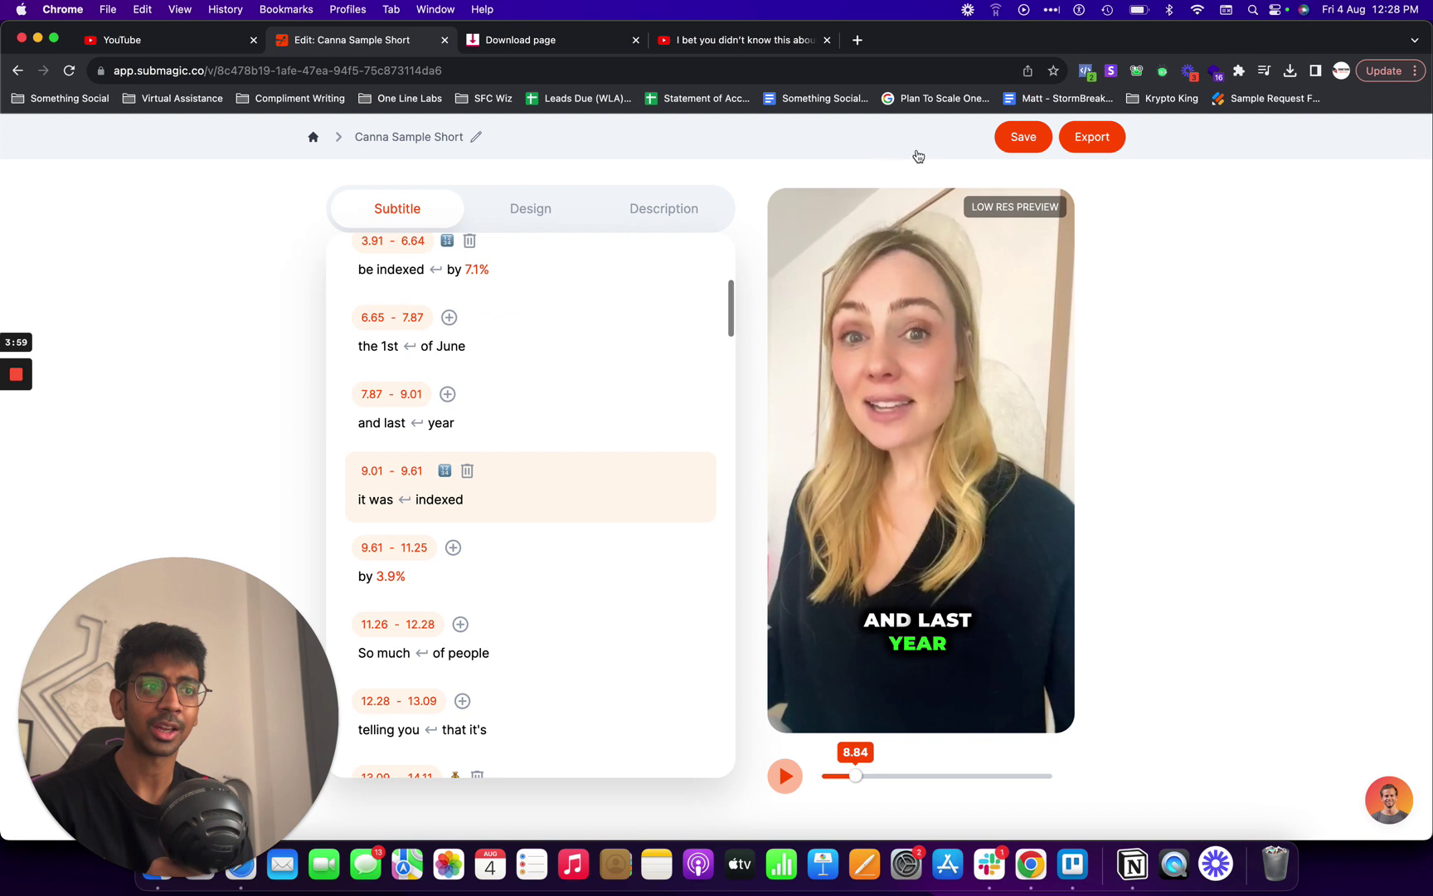
click(683, 218)
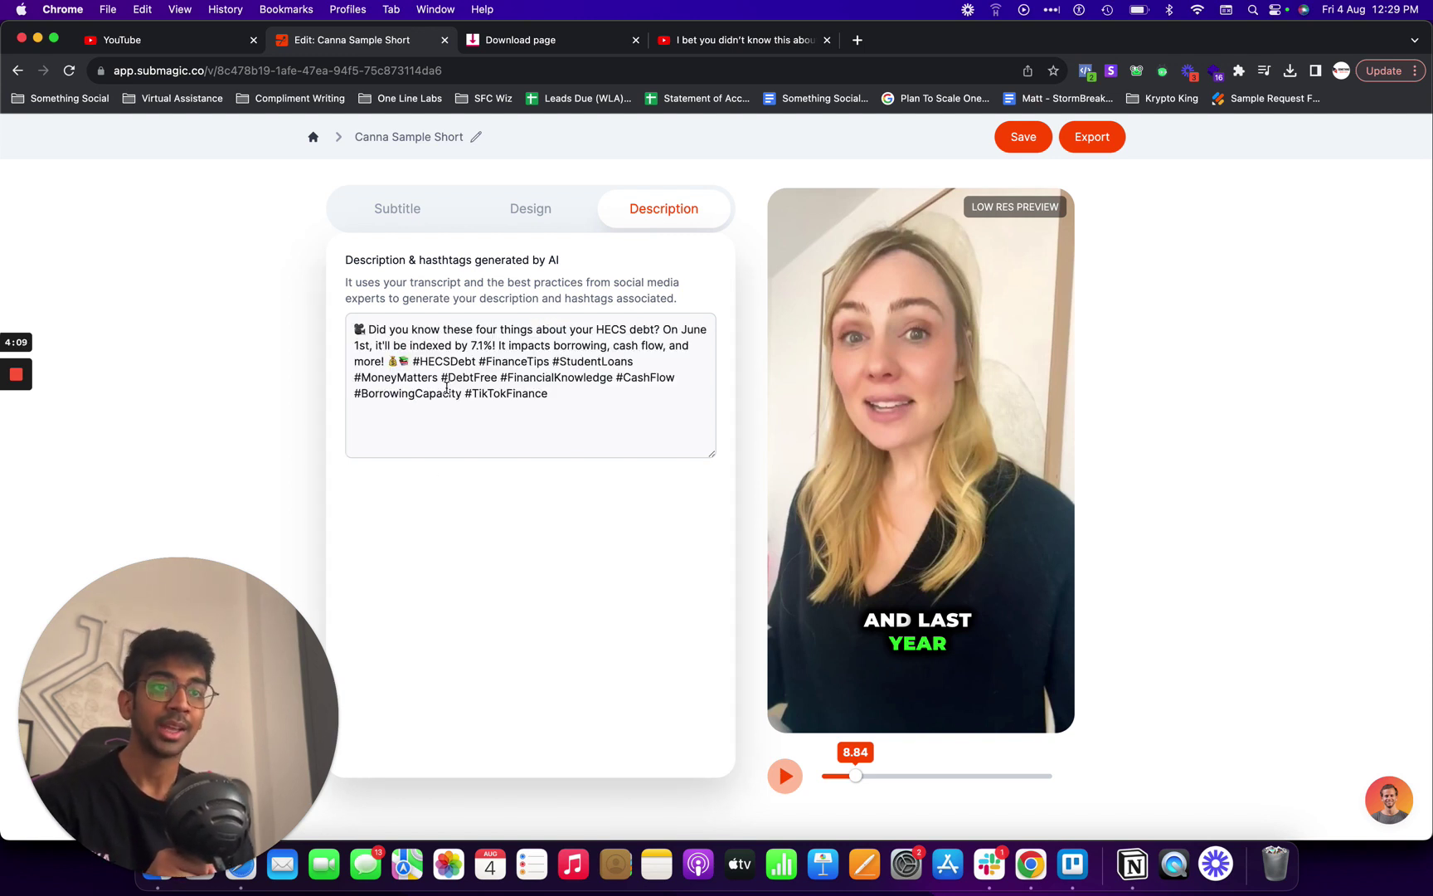
Select all of the HECS debt description ending in #BorrowingCapacity and #TikTokFinance, then return to Subtitles.
click(473, 340)
key(super+a)
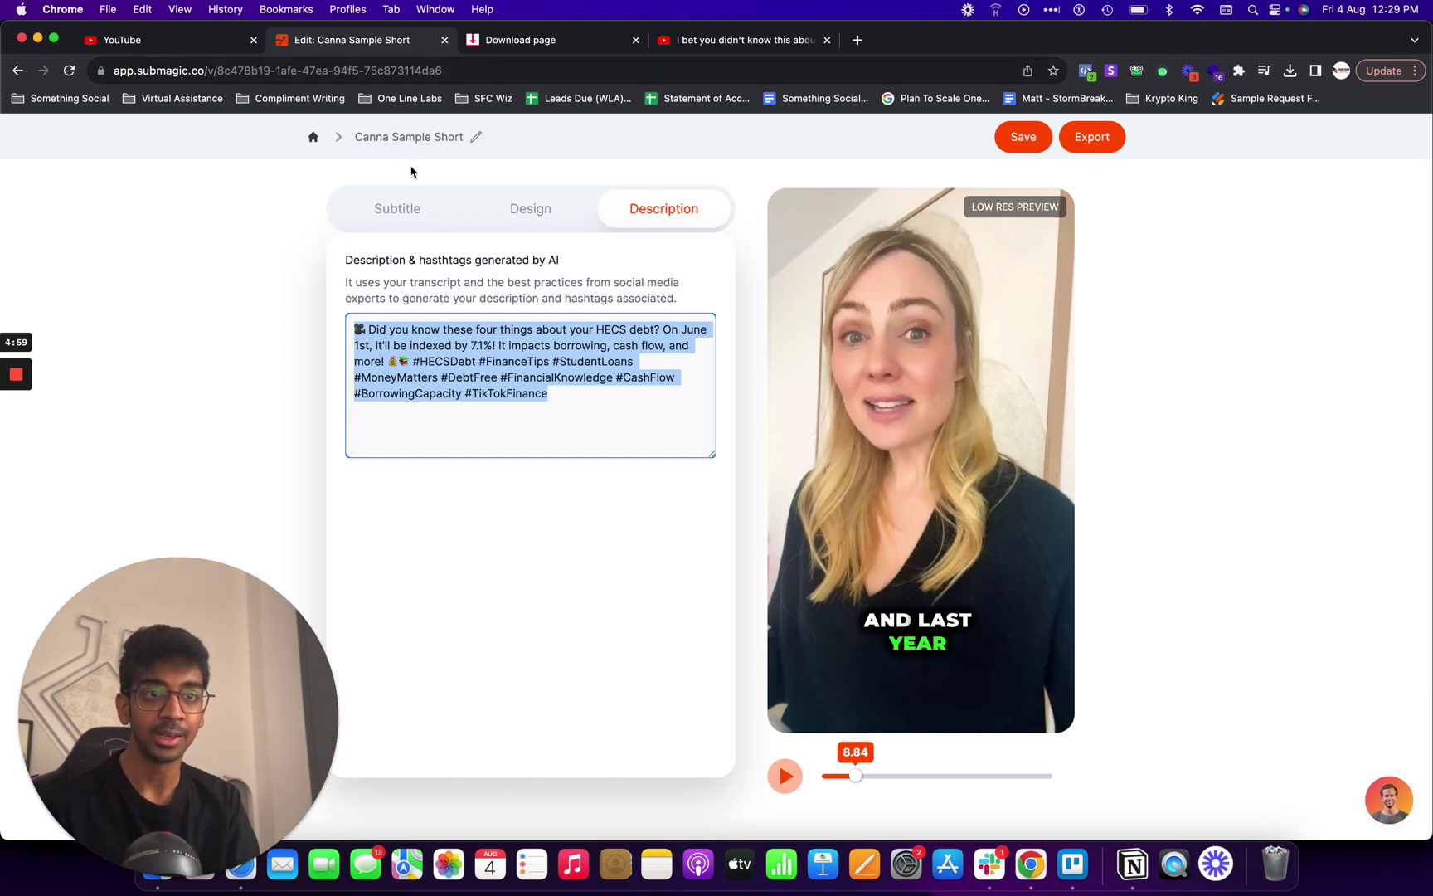
click(412, 208)
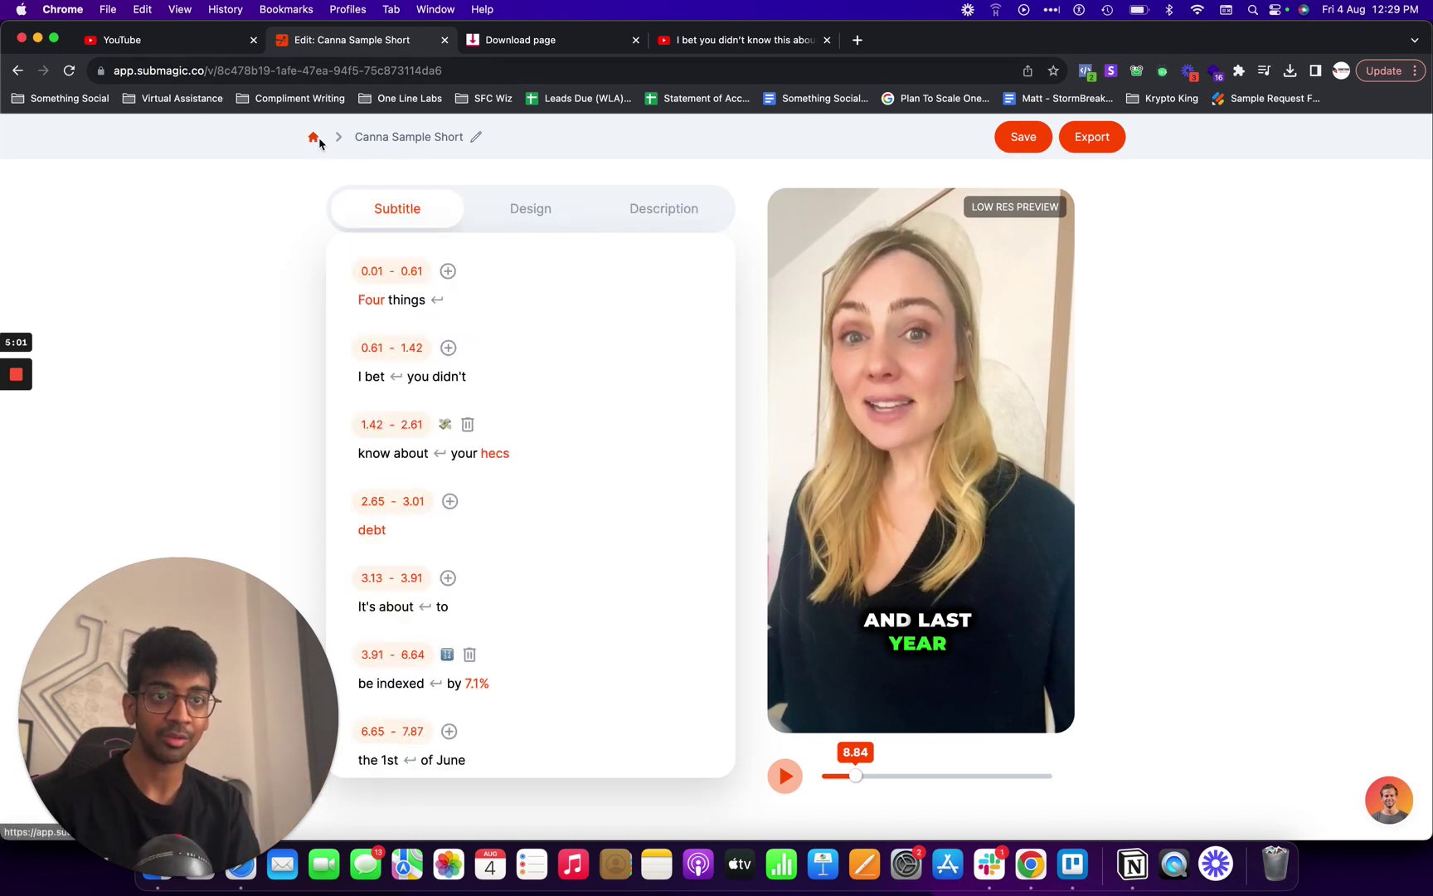
Exit the editor with Leave without save and scroll through the My projects list.
click(314, 138)
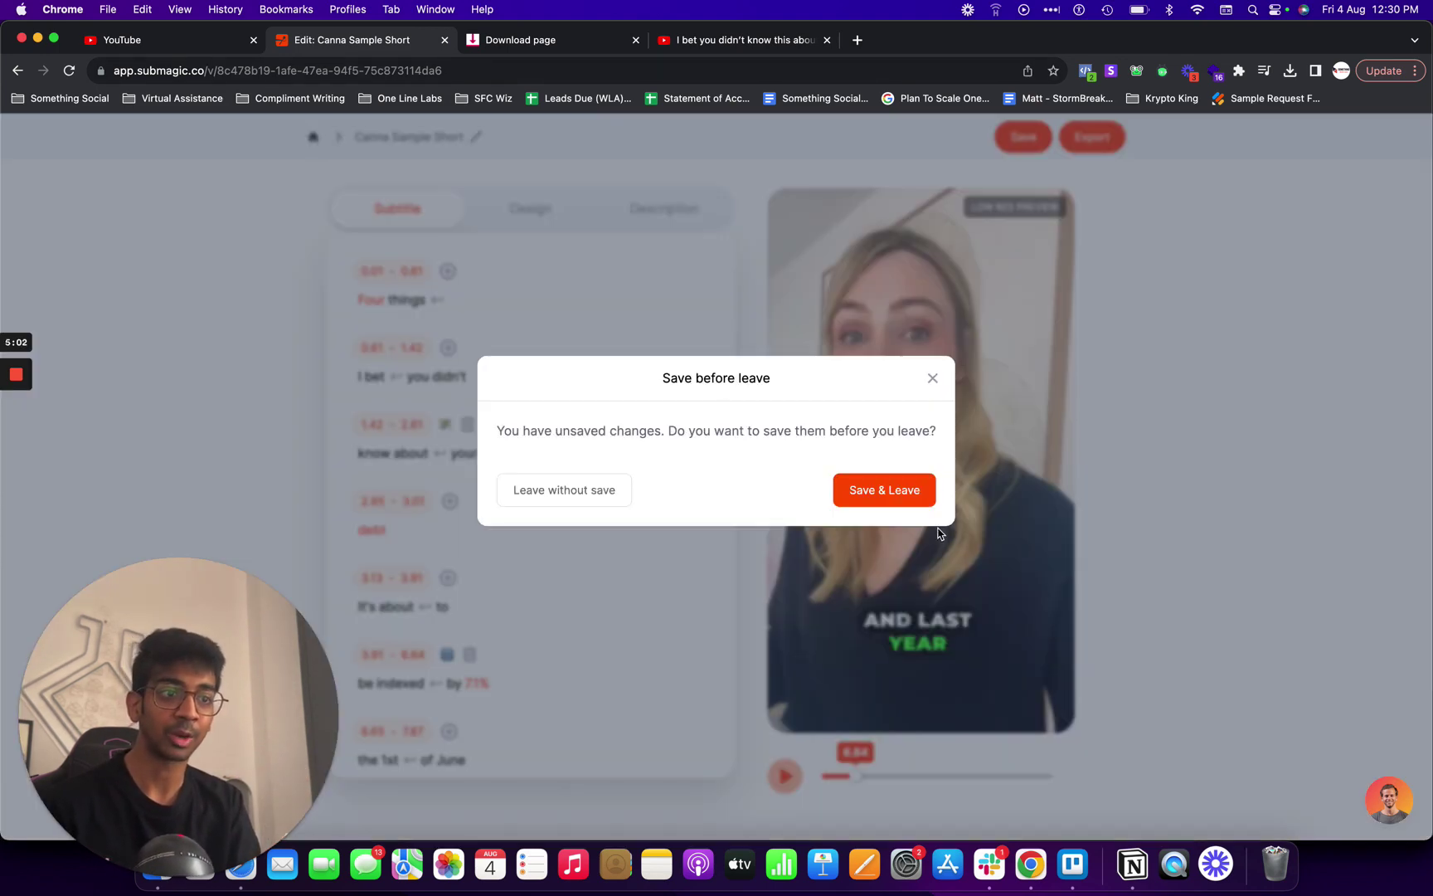
click(608, 489)
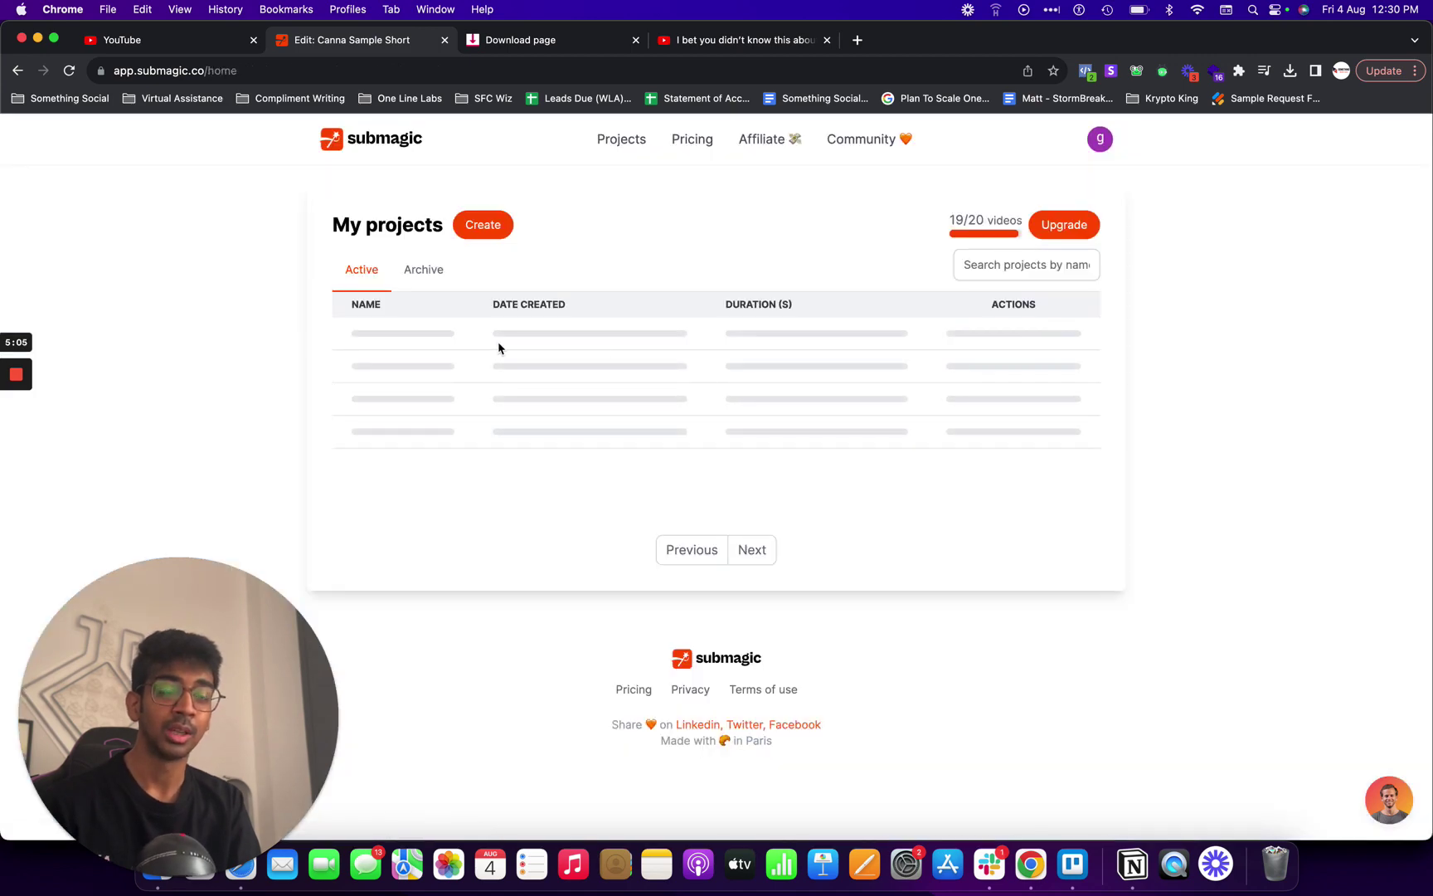
scroll(643, 493, down, 15)
scroll(644, 495, down, 6)
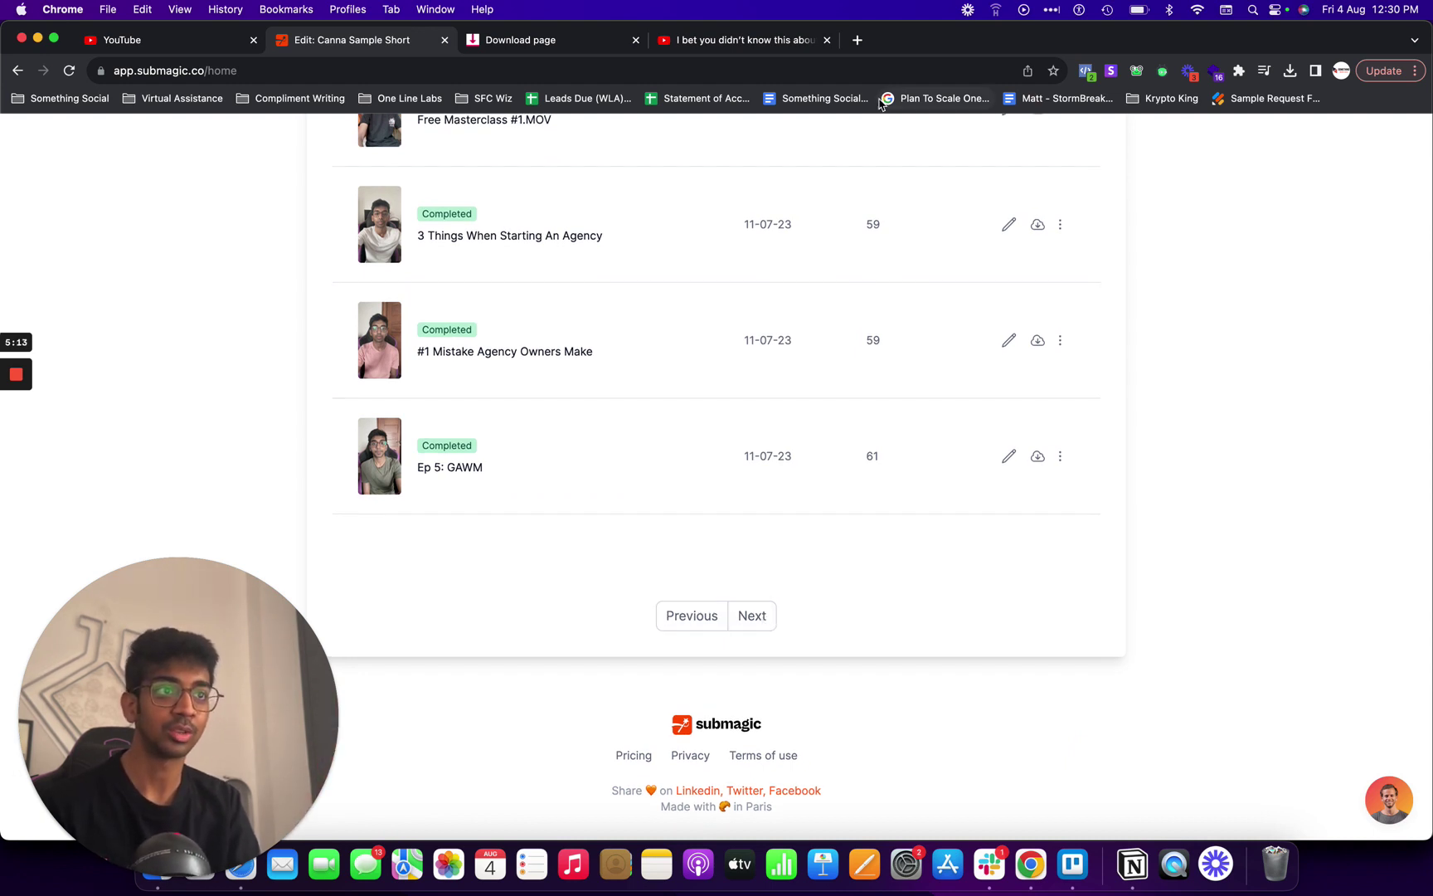
click(860, 47)
Go to instagram.com and open the account's own profile page.
text(instagram.com)
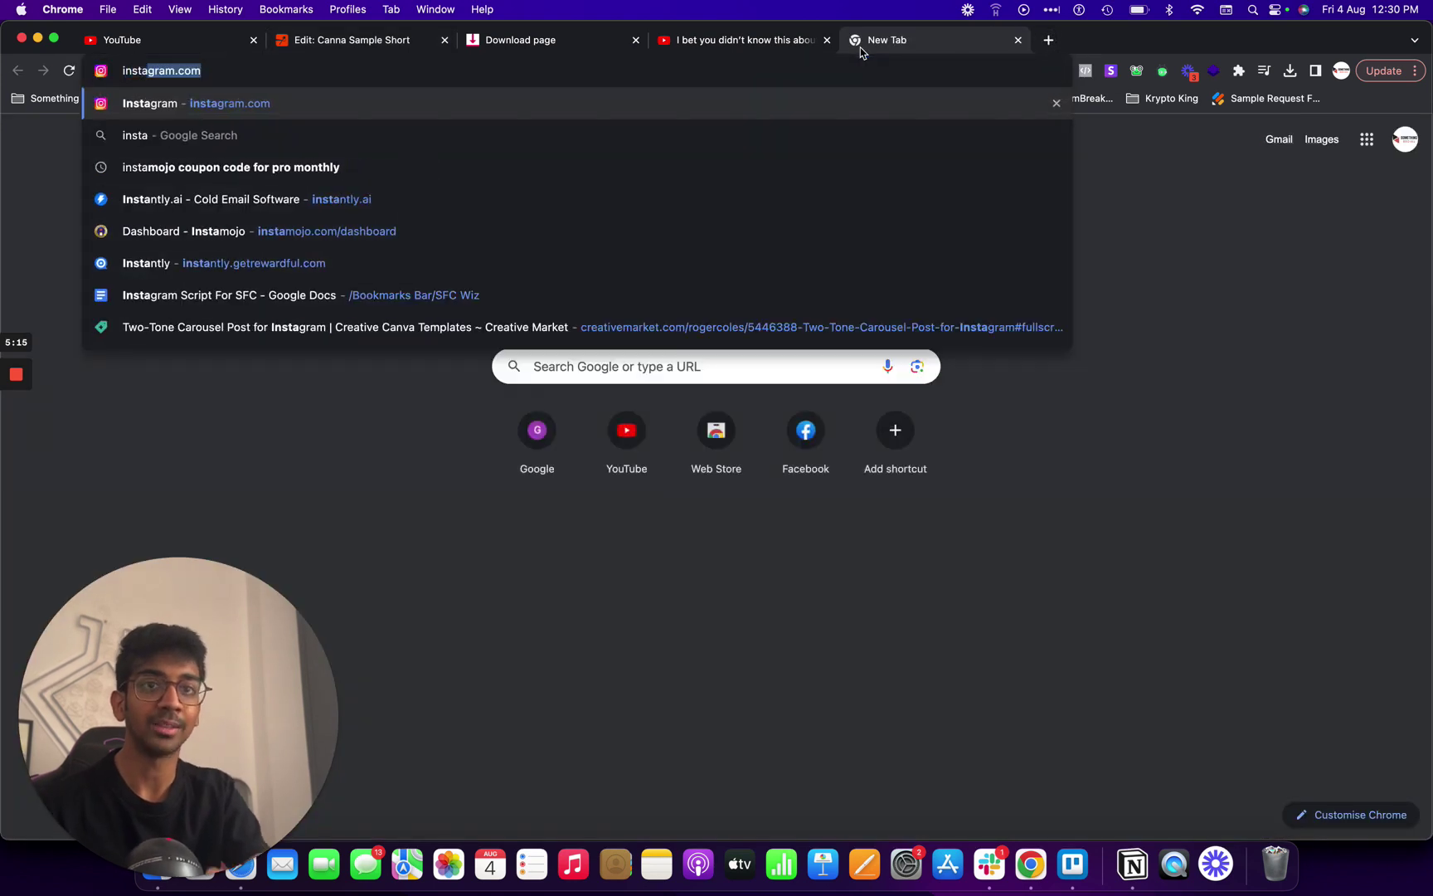
key(Return)
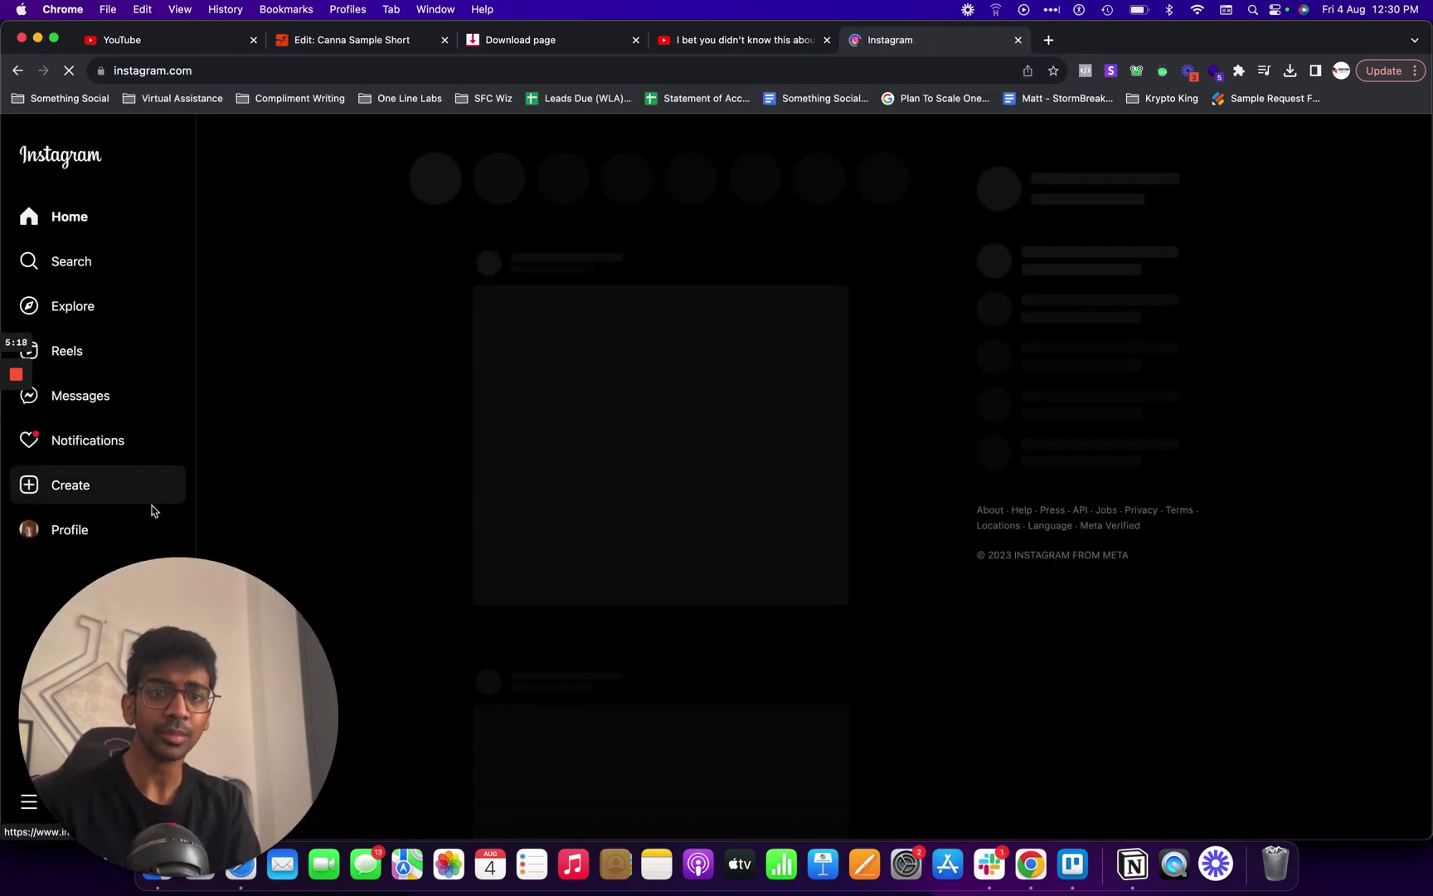
click(83, 528)
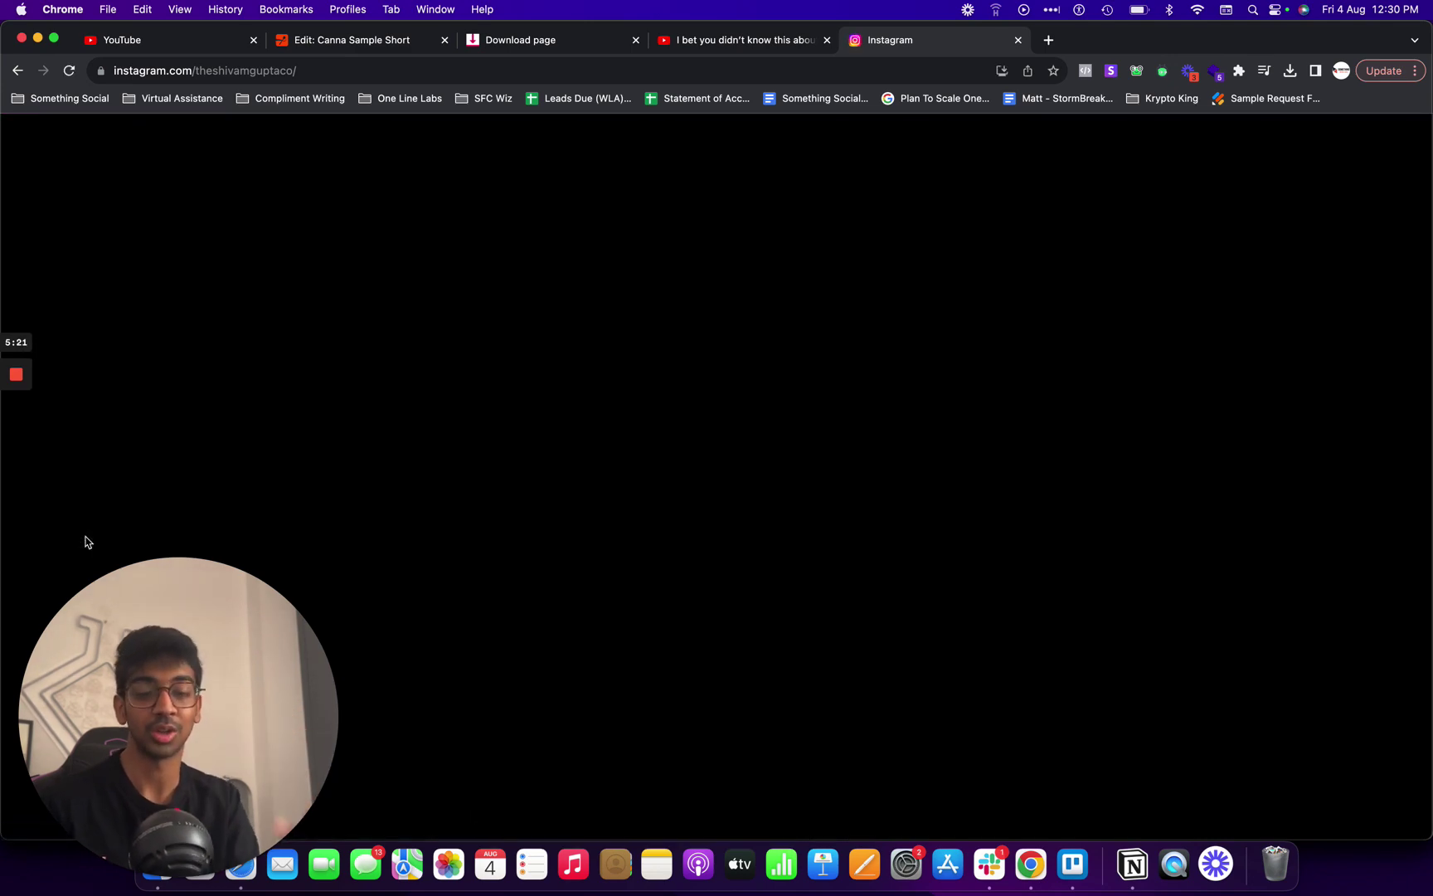
Browse the profile's post grid, then view and close the BTS story highlight.
scroll(943, 527, down, 2)
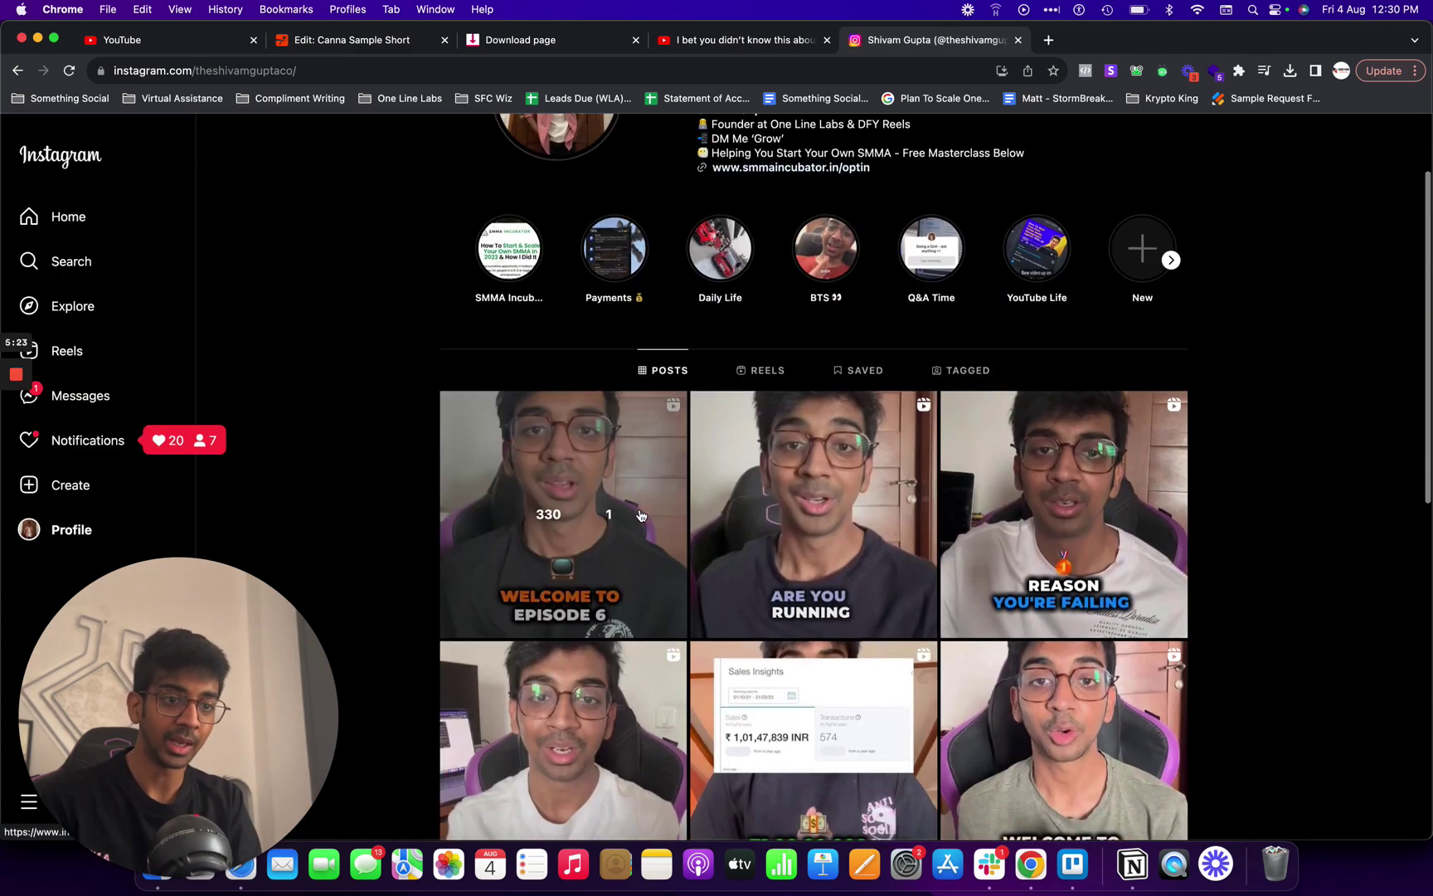
scroll(580, 497, down, 5)
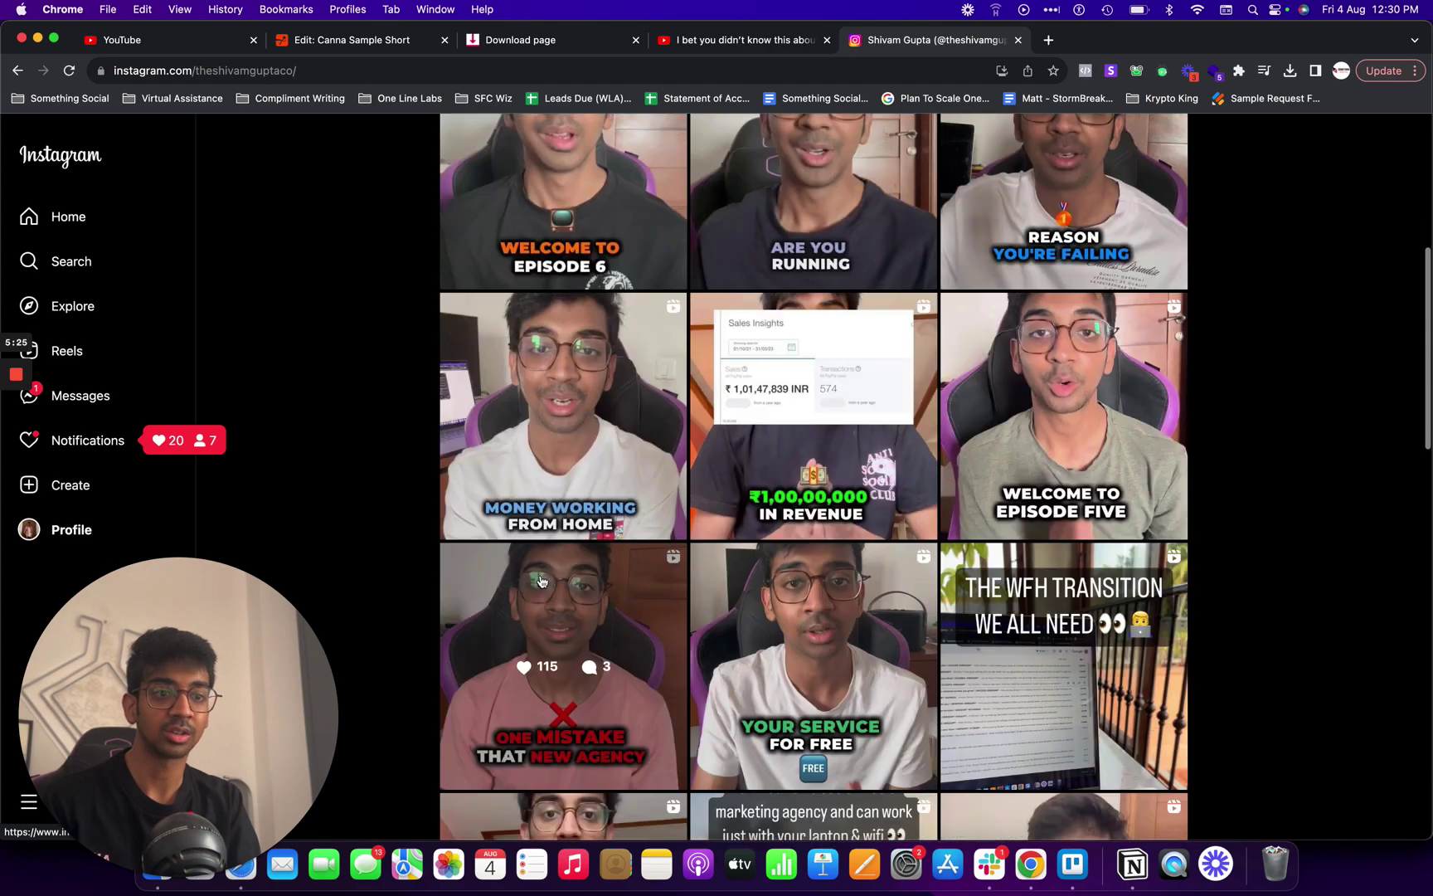
scroll(636, 568, down, 5)
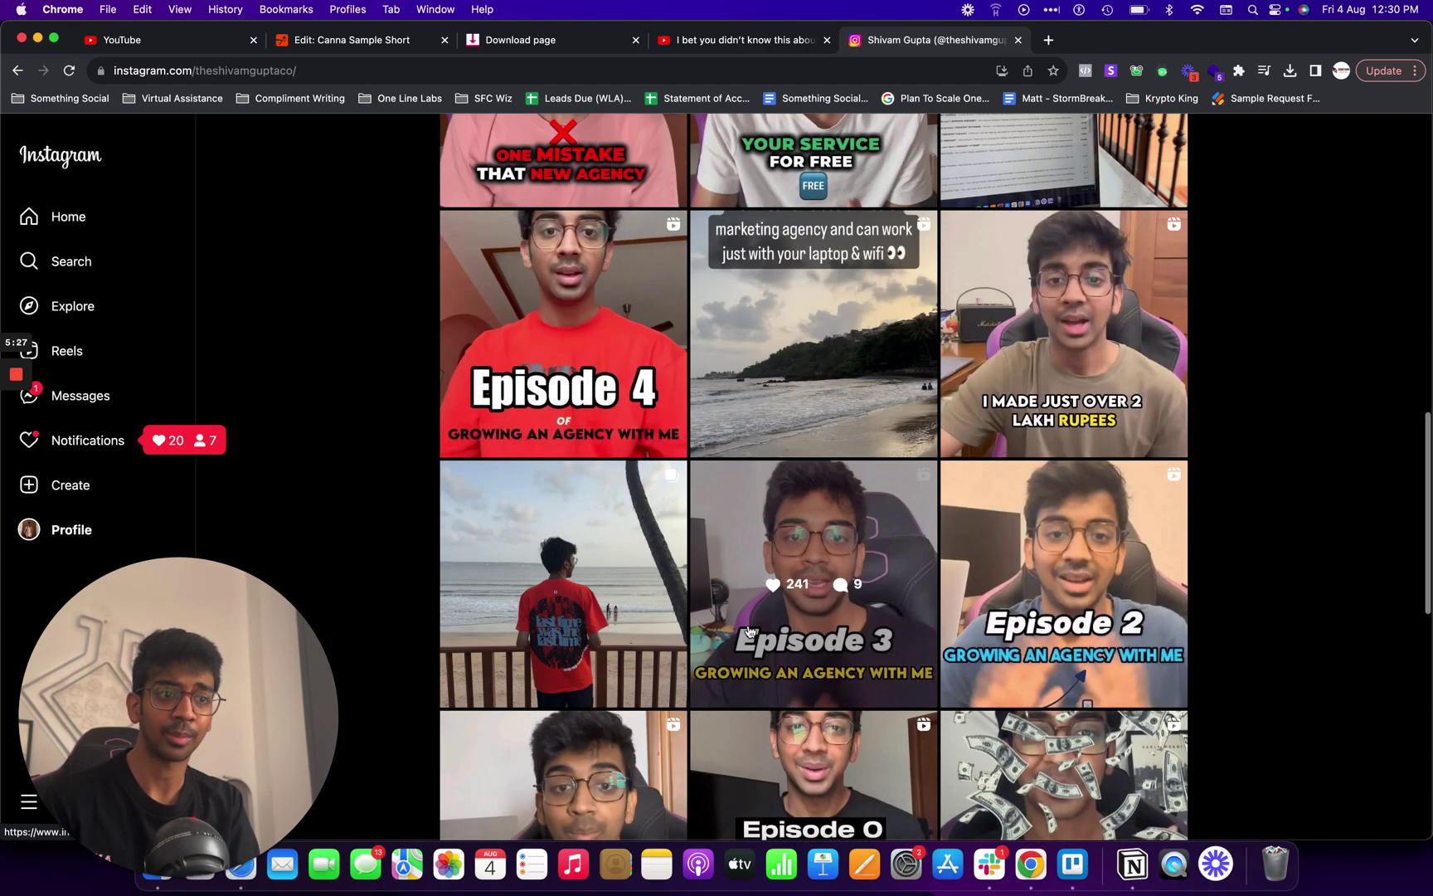
scroll(636, 568, up, 12)
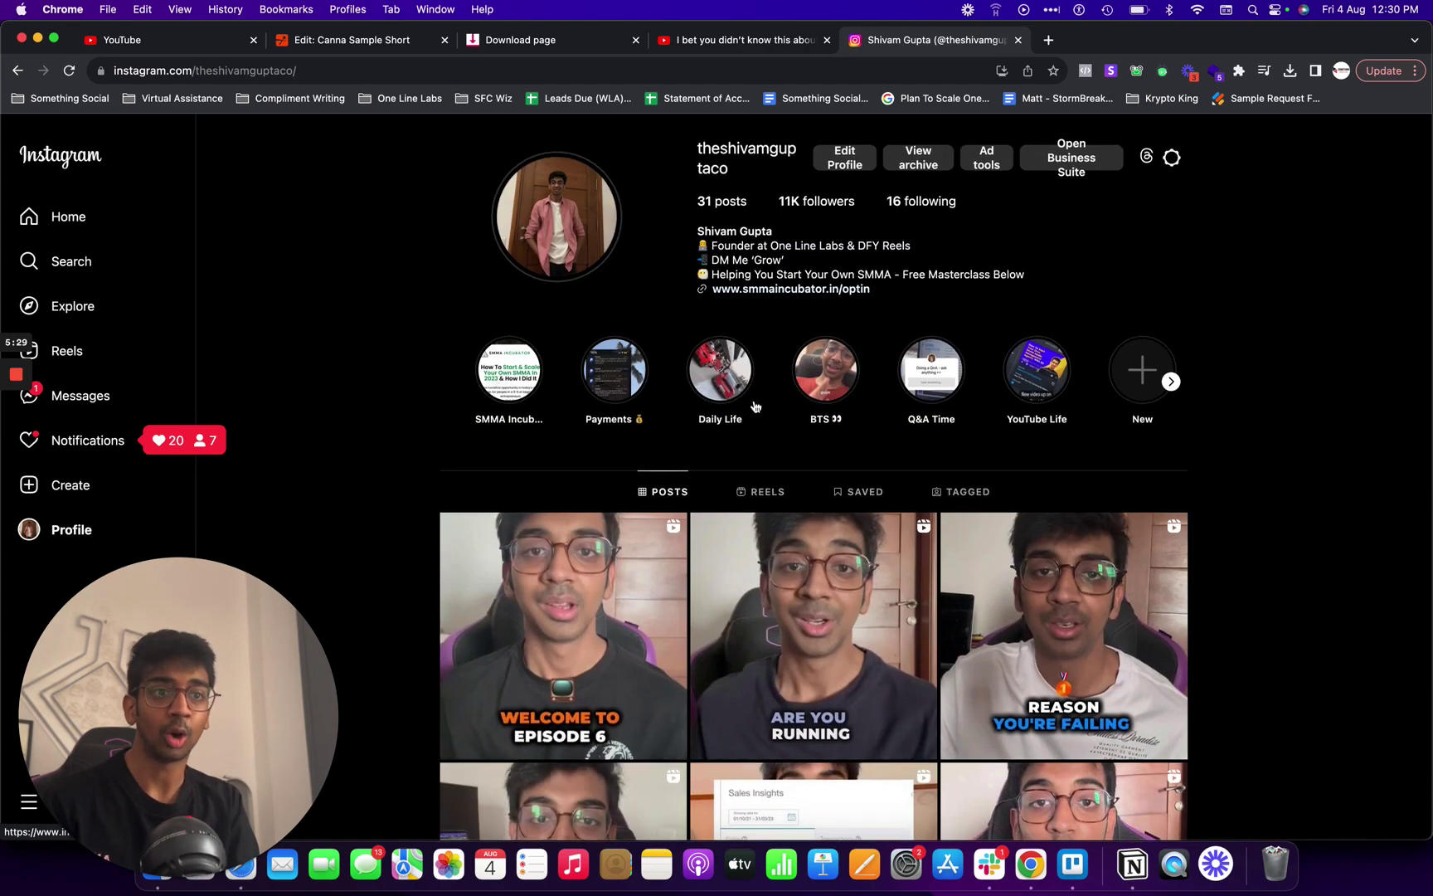
click(832, 369)
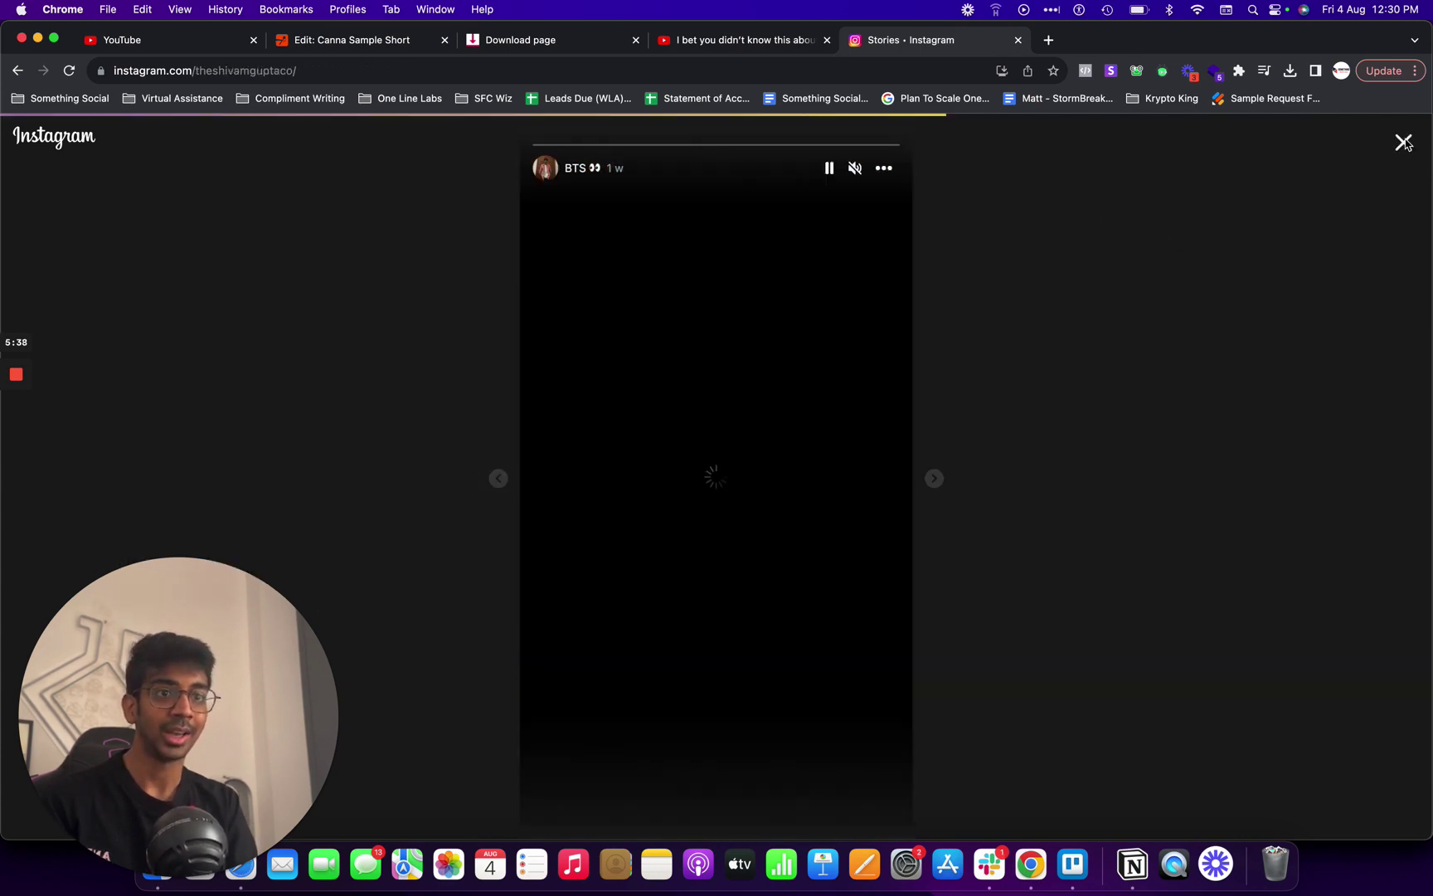
click(1416, 156)
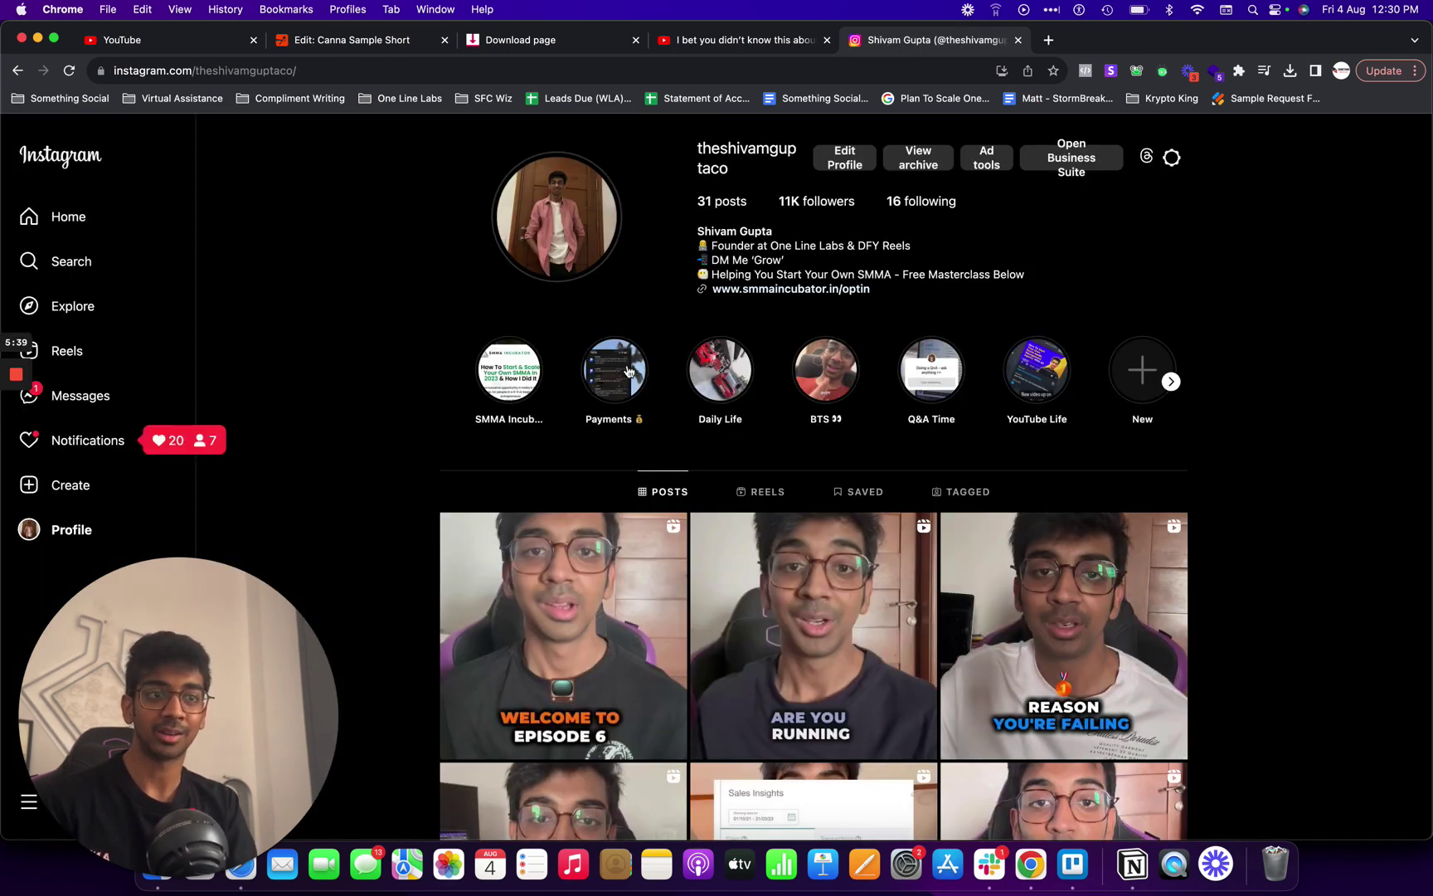